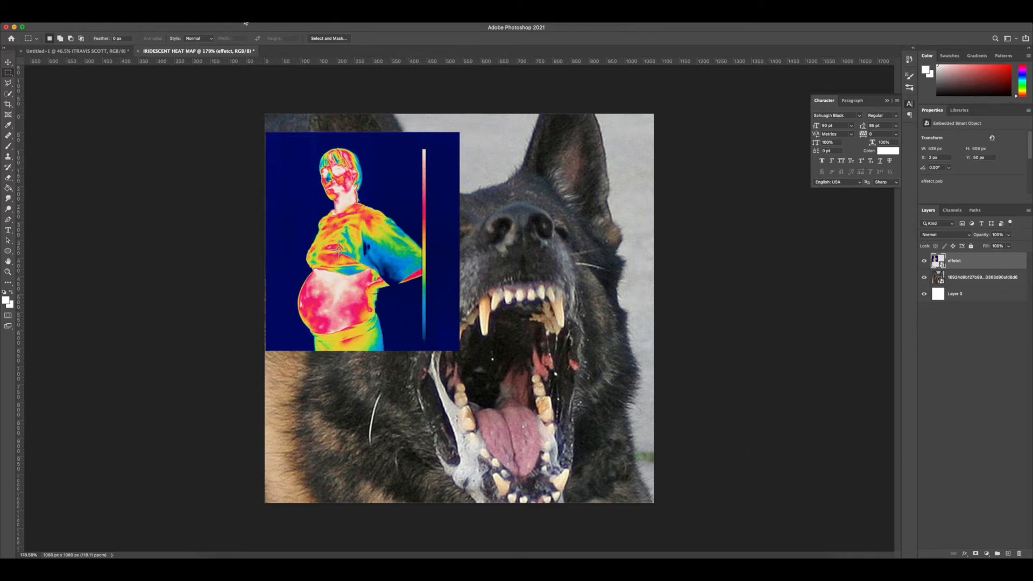
Step: Add a Gradient Map adjustment layer above the heat-map reference layer and delete its layer mask
left_click(922, 352)
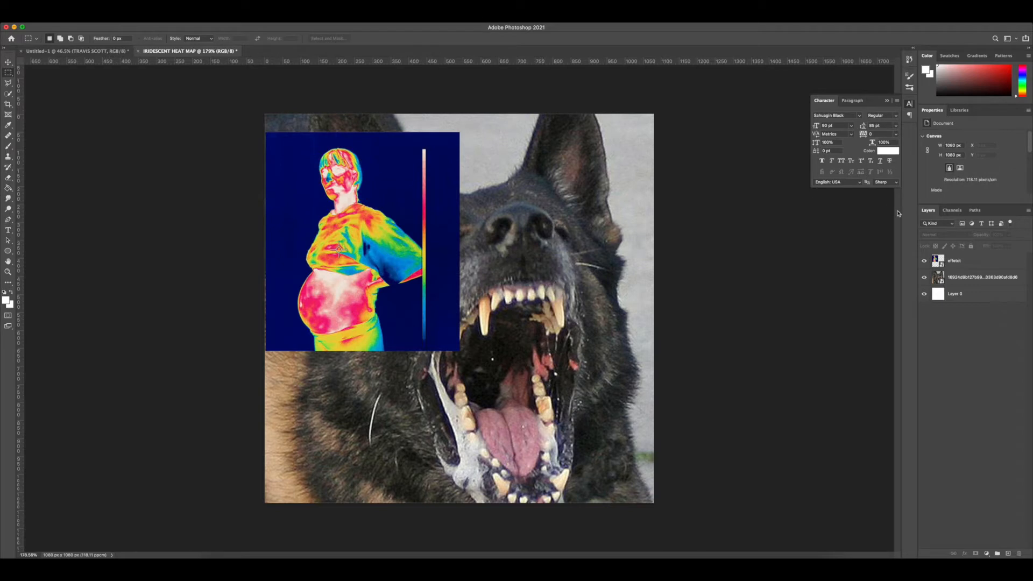
left_click(962, 265)
left_click(245, 18)
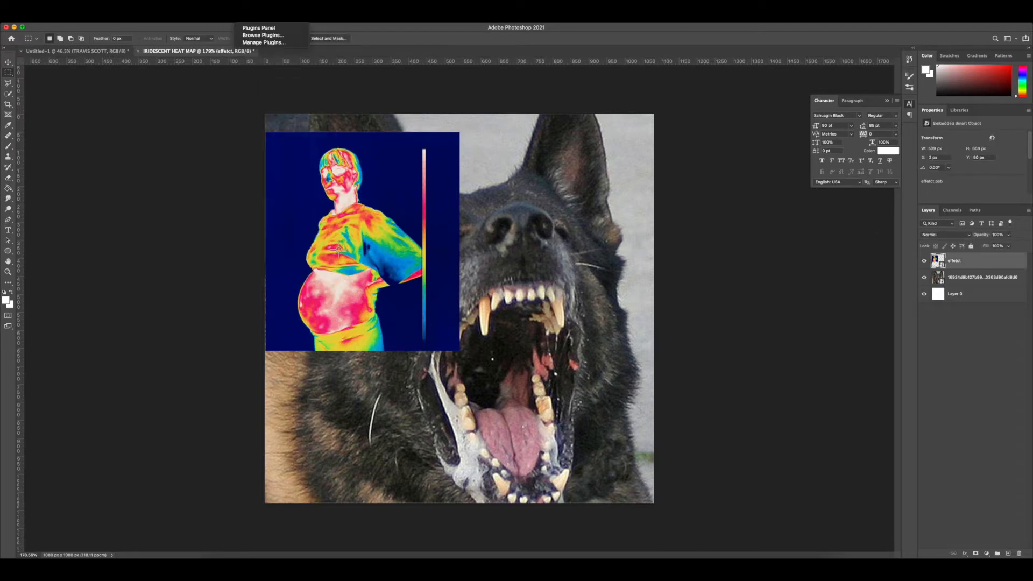
mouse_move(268, 18)
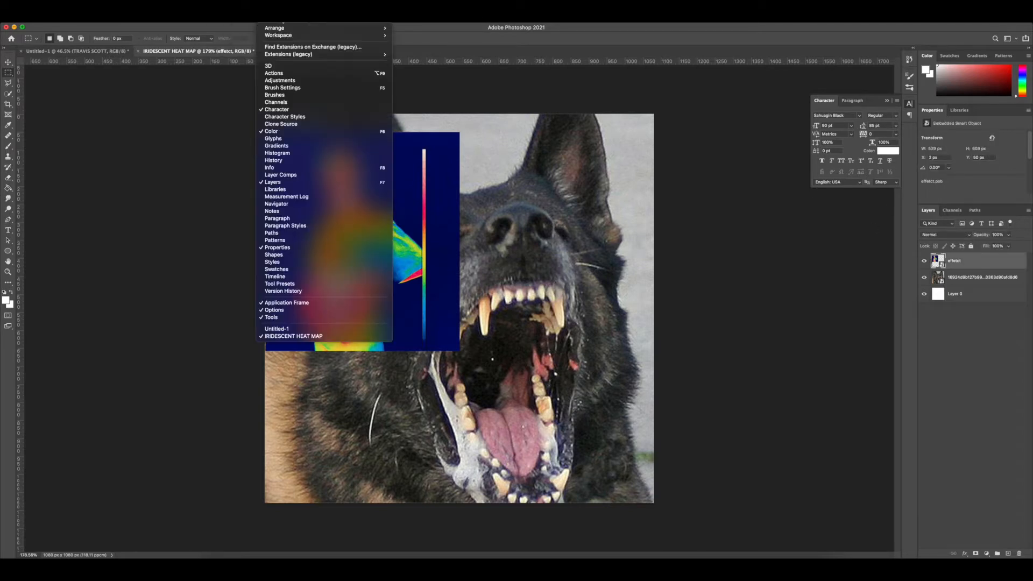
left_click(285, 81)
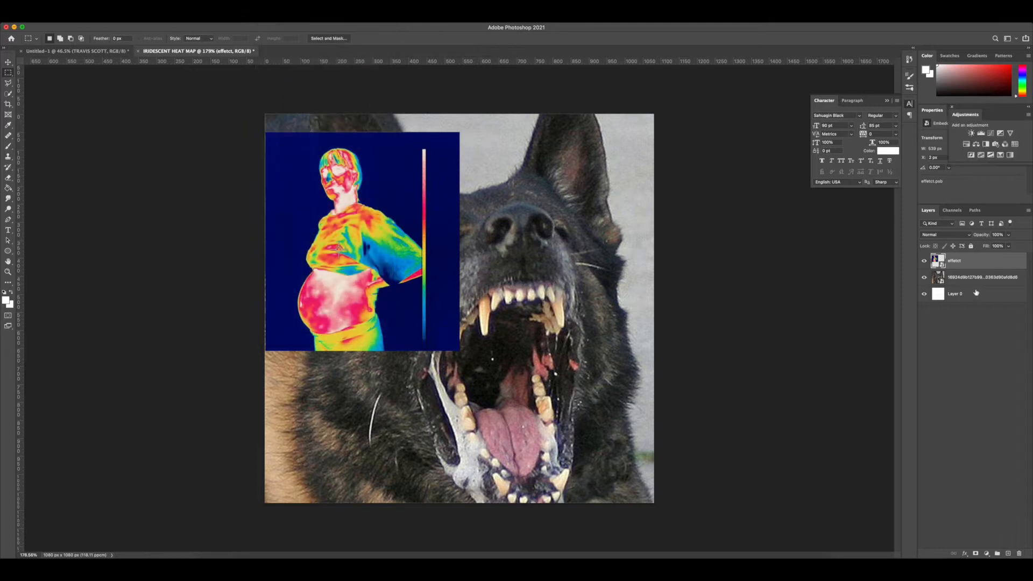
left_click(1011, 155)
left_click(958, 262)
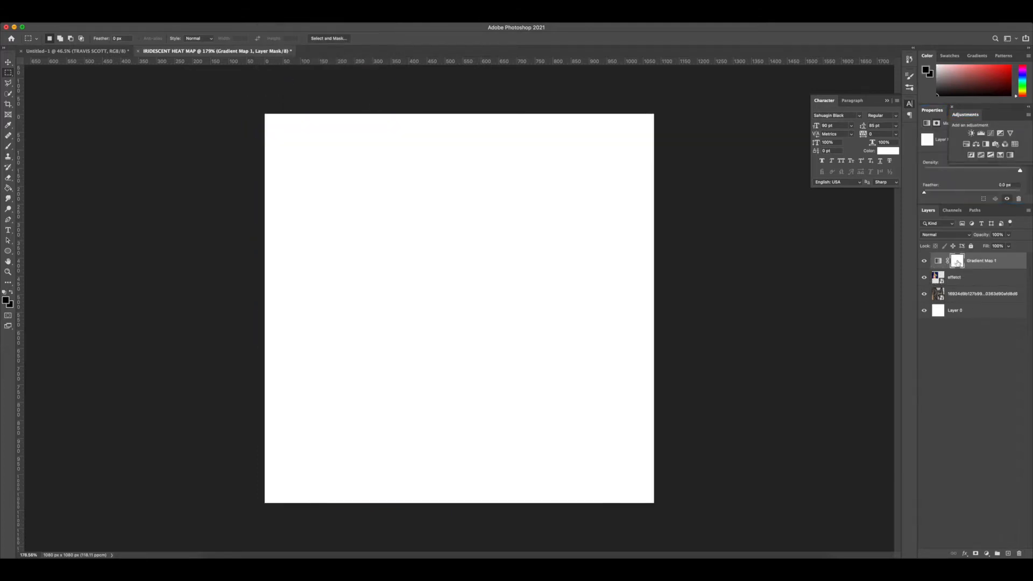
key("BackSpace")
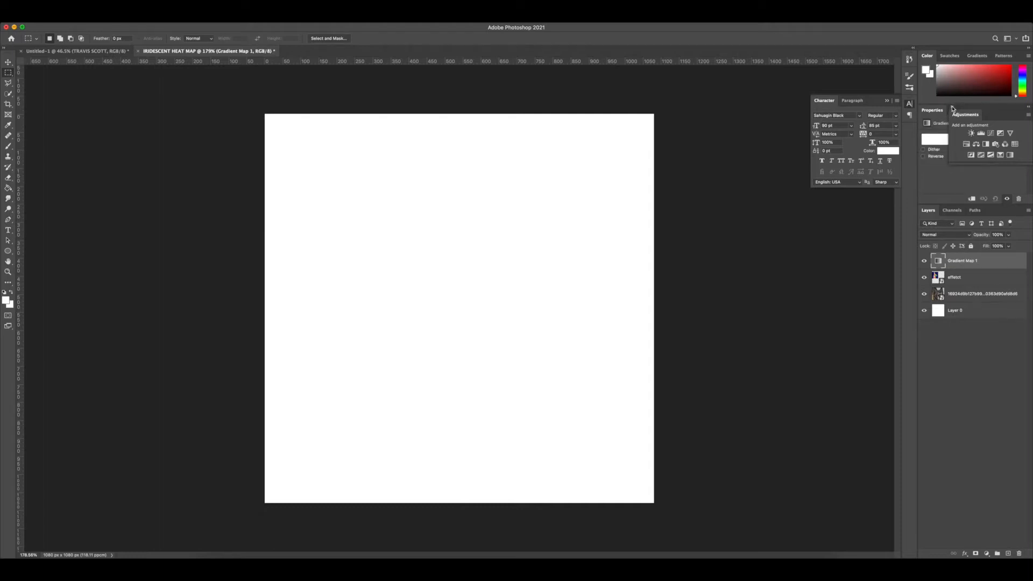
Step: Close the floating Adjustments window and move the heat-map reference layer above the gradient map layer
left_click_drag(952, 108, 953, 141)
left_click(952, 141)
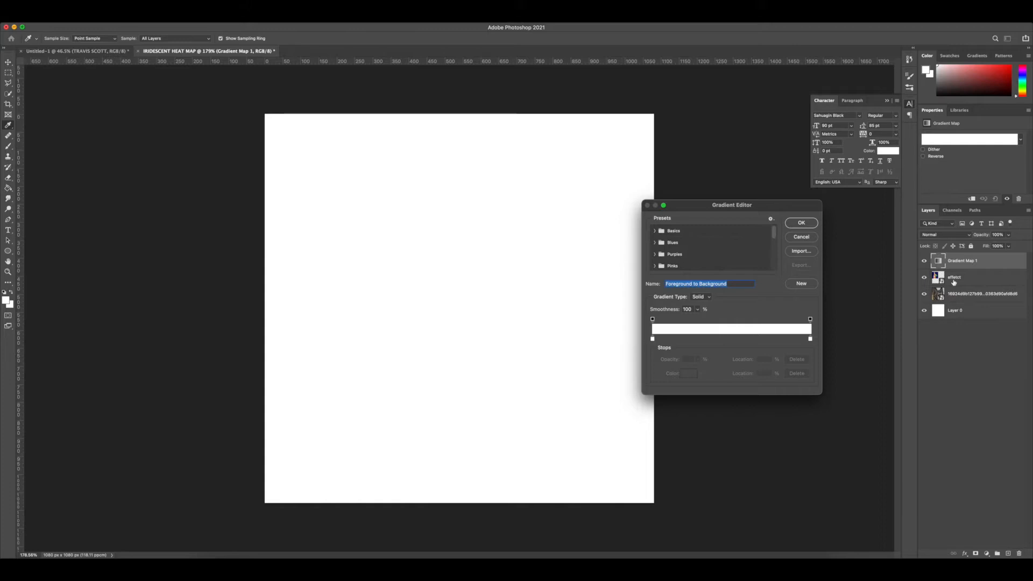
left_click(801, 223)
left_click_drag(974, 278, 956, 252)
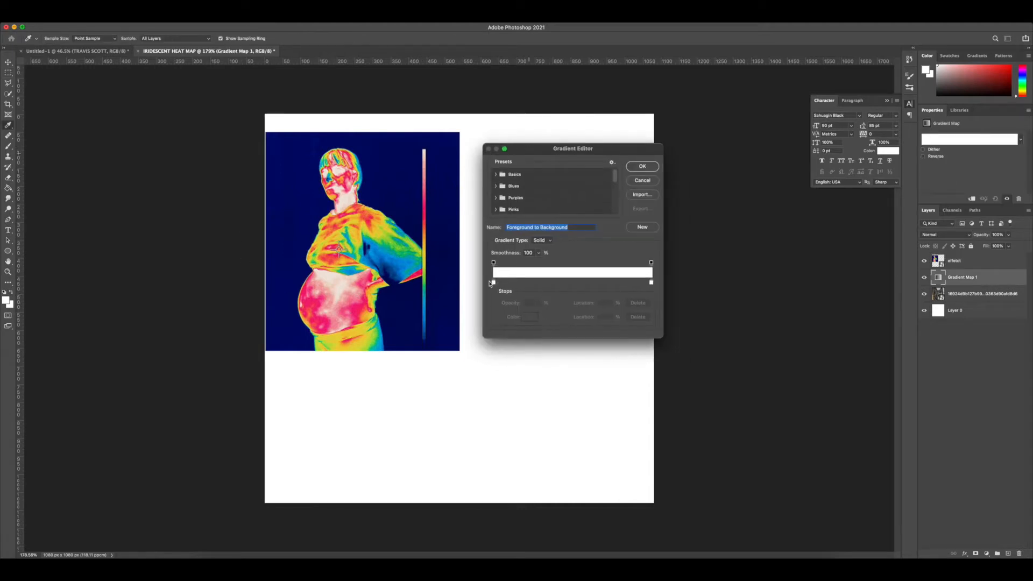
Step: Set the gradient's first colour stop to dark blue 020866, sampled from the lower end of the reference colour scale
double_click(494, 282)
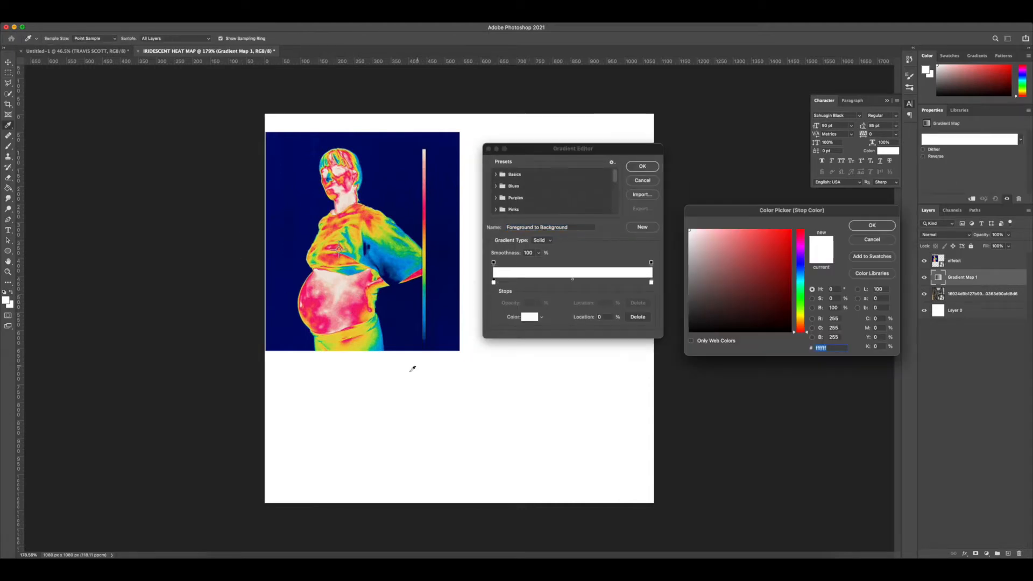
left_click(427, 347)
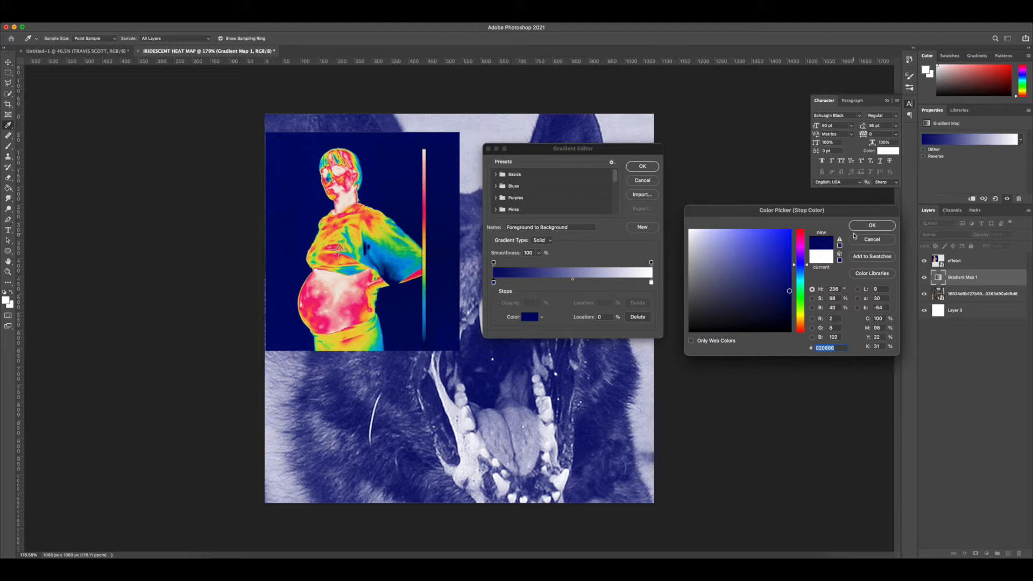
left_click(872, 225)
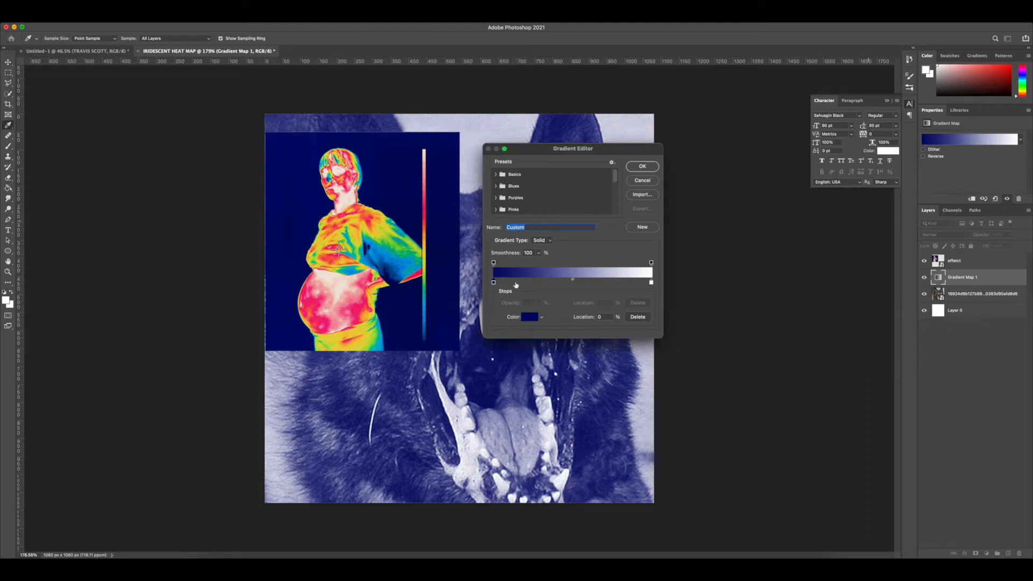
Step: Add a blue stop at 15% and a teal stop at 29%, sampling both colours from the reference scale
left_click(513, 281)
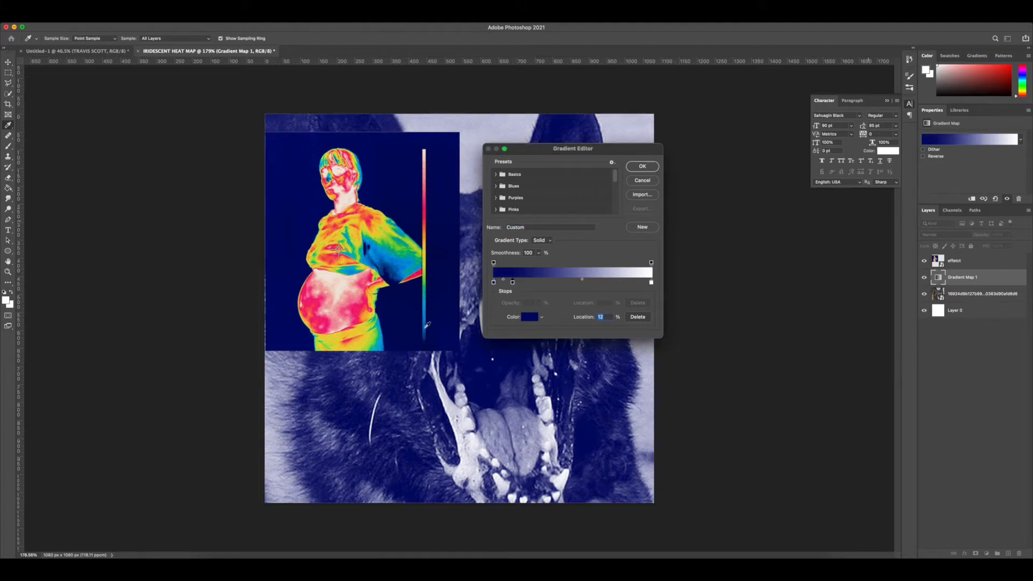
left_click(427, 320)
left_click_drag(513, 282, 518, 282)
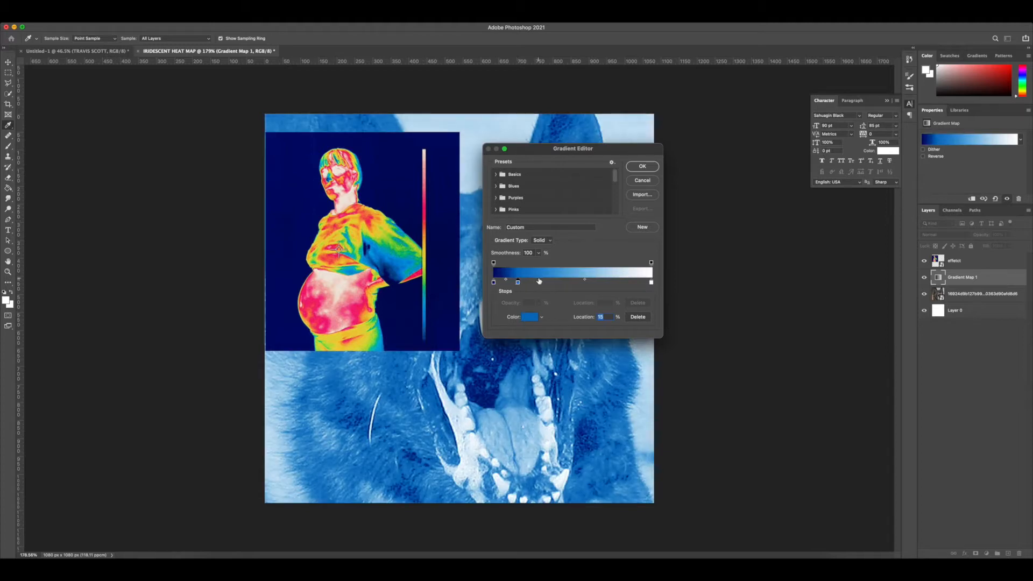
left_click(539, 281)
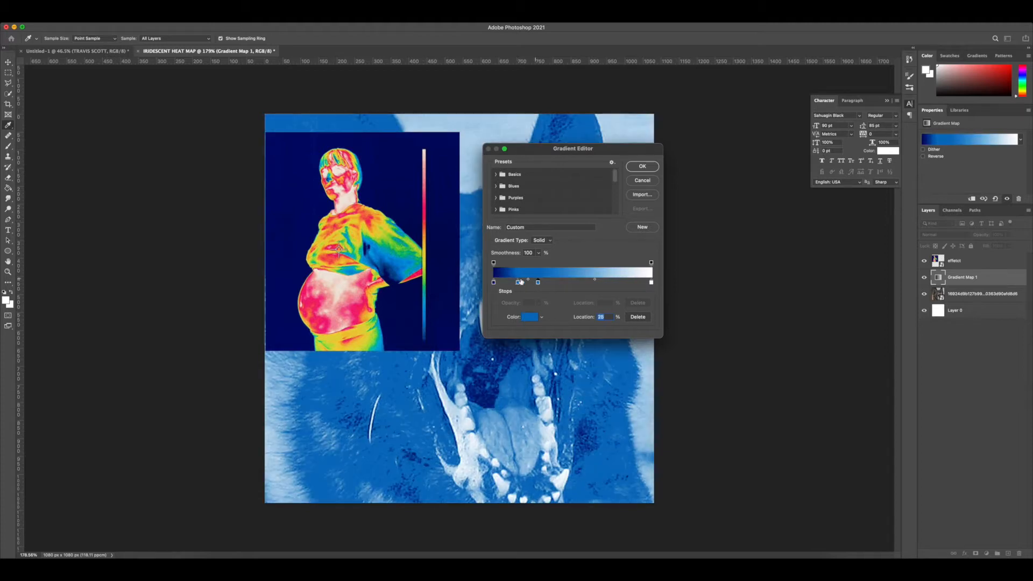
left_click(428, 291)
left_click_drag(537, 282, 540, 283)
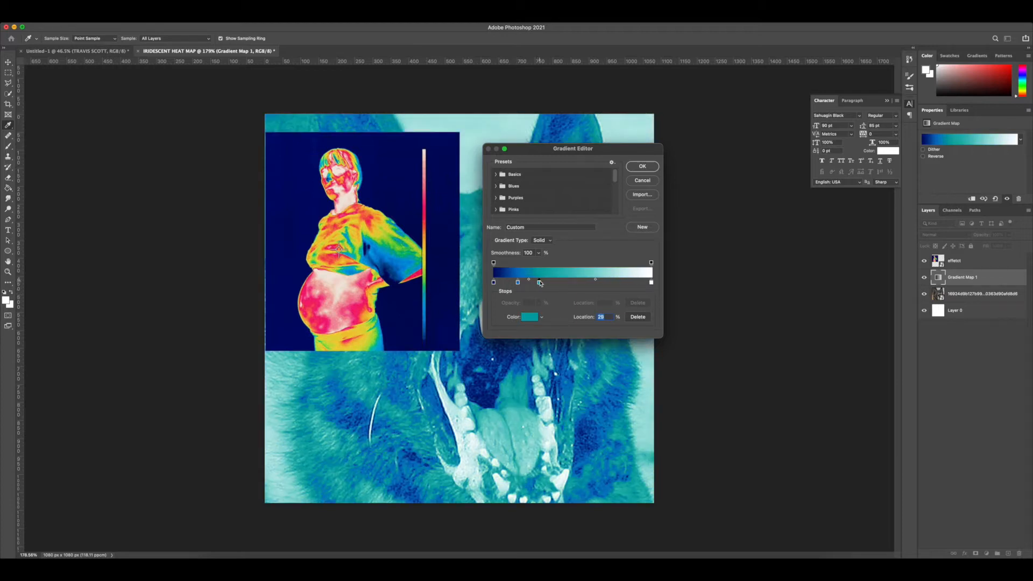
Step: Add a green stop at about 39% and a yellow stop at 53%, sampling both colours from the reference scale
left_click(552, 282)
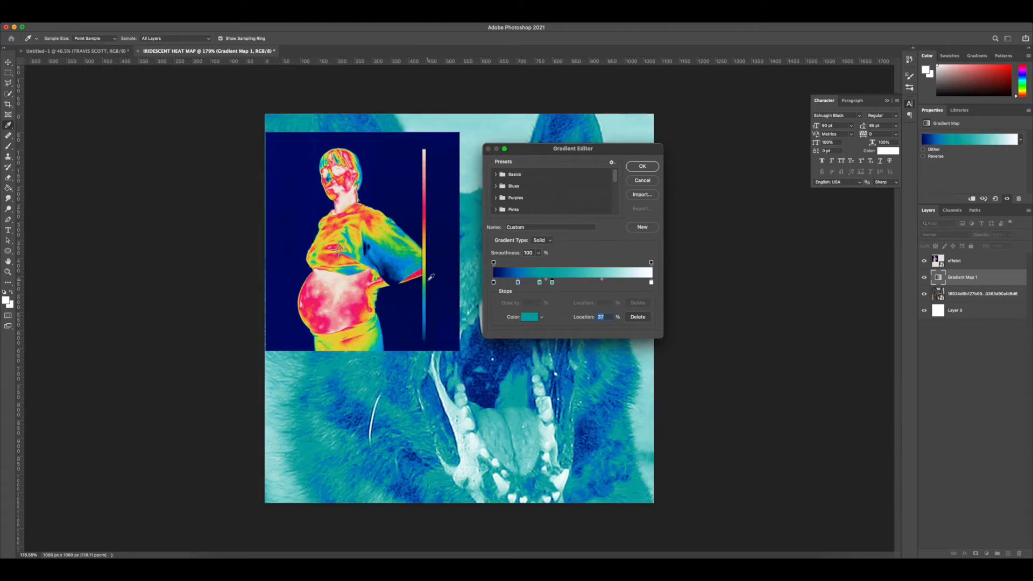
left_click(428, 281)
left_click_drag(553, 283, 556, 283)
left_click(576, 282)
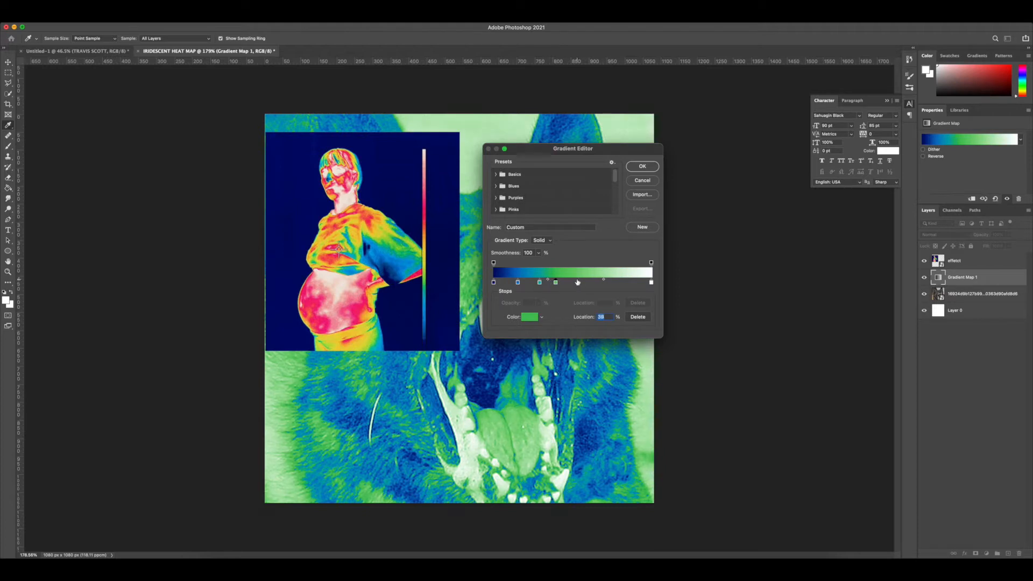
left_click(428, 260)
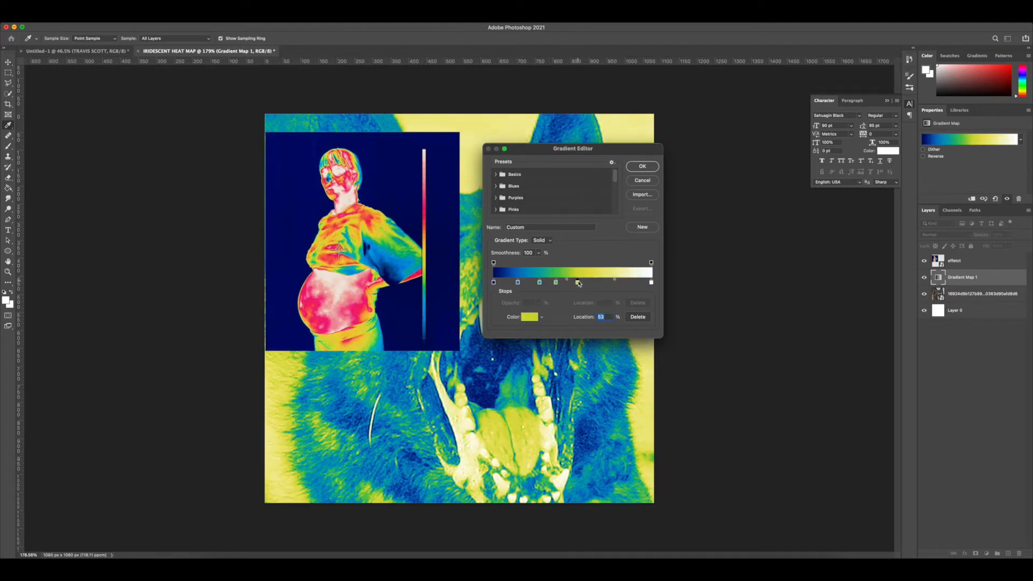
Step: Add a golden yellow stop at 63% and an orange stop at 72%, both sampled from the reference scale
left_click(593, 282)
left_click(429, 247)
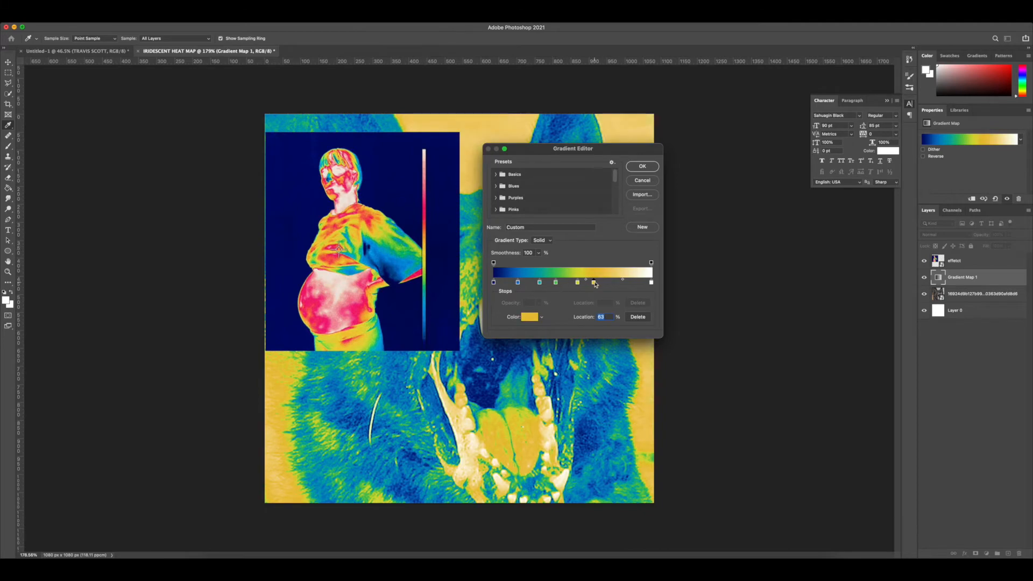
left_click(607, 282)
left_click(426, 240)
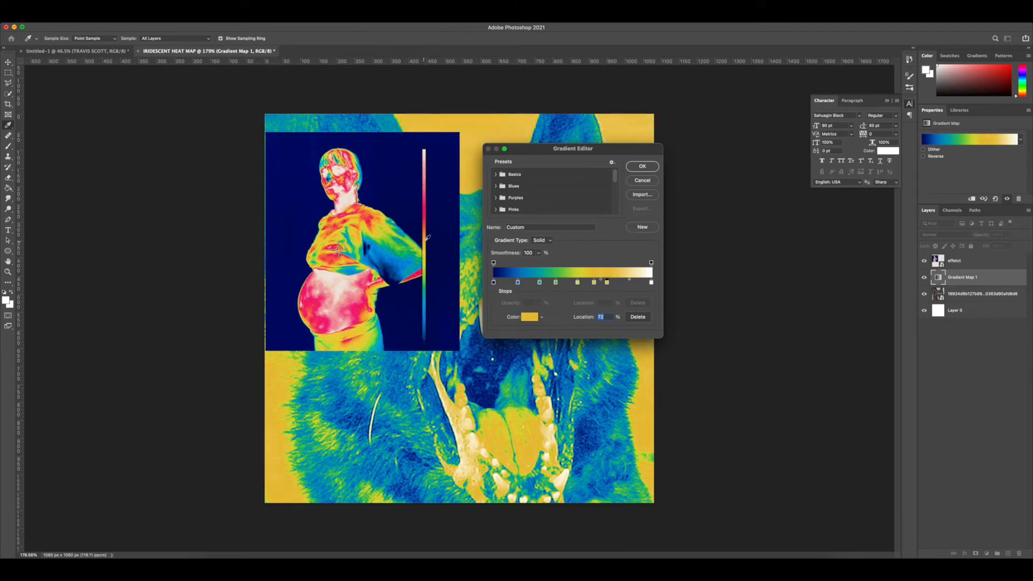
Step: Add a red stop at 79% and a pink stop at about 88% from the reference scale, and accept the gradient
left_click(617, 282)
left_click(424, 214)
left_click(425, 227)
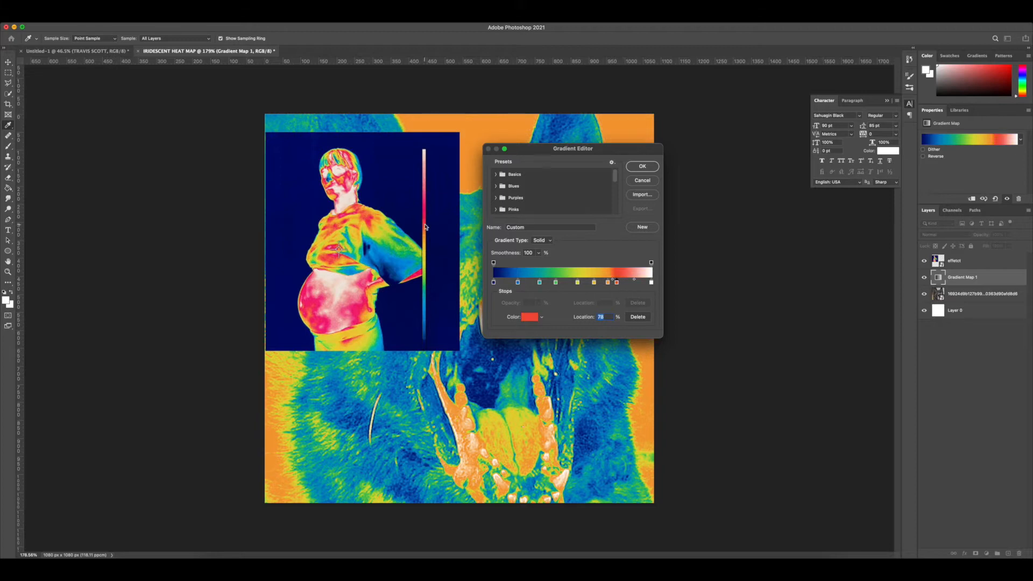
left_click(629, 282)
left_click(425, 205)
left_click_drag(628, 283, 635, 284)
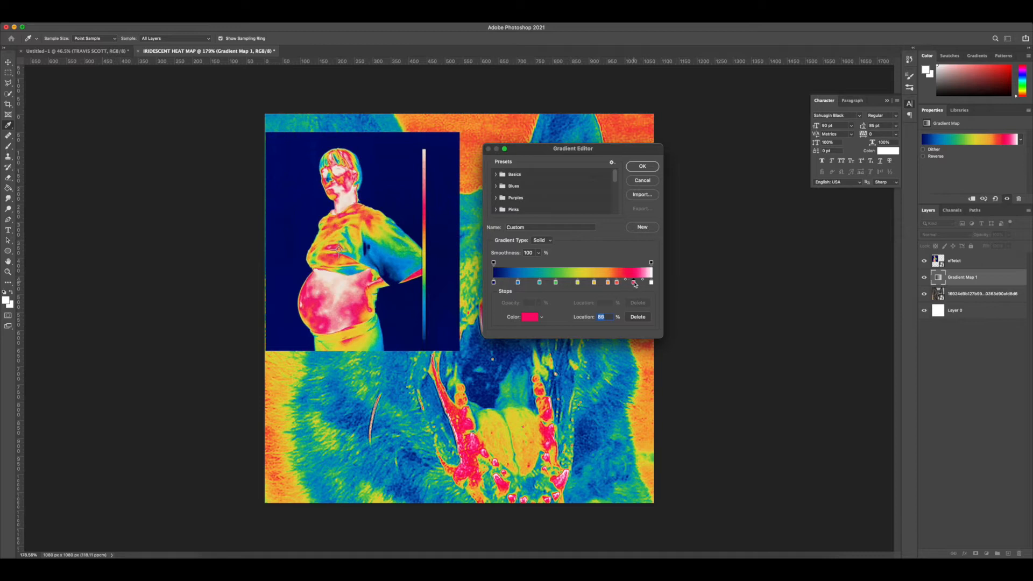
left_click(619, 283)
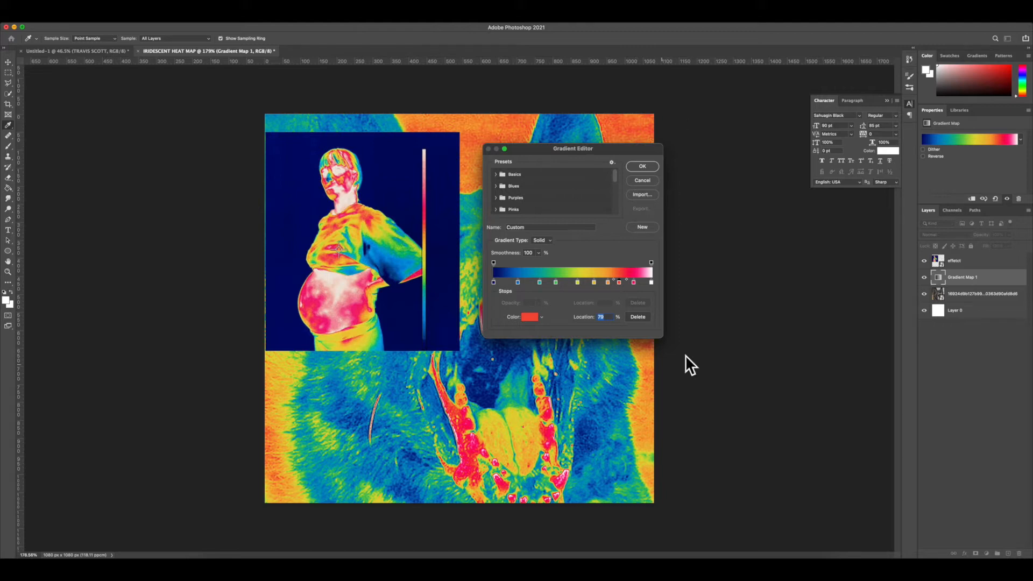
left_click(642, 167)
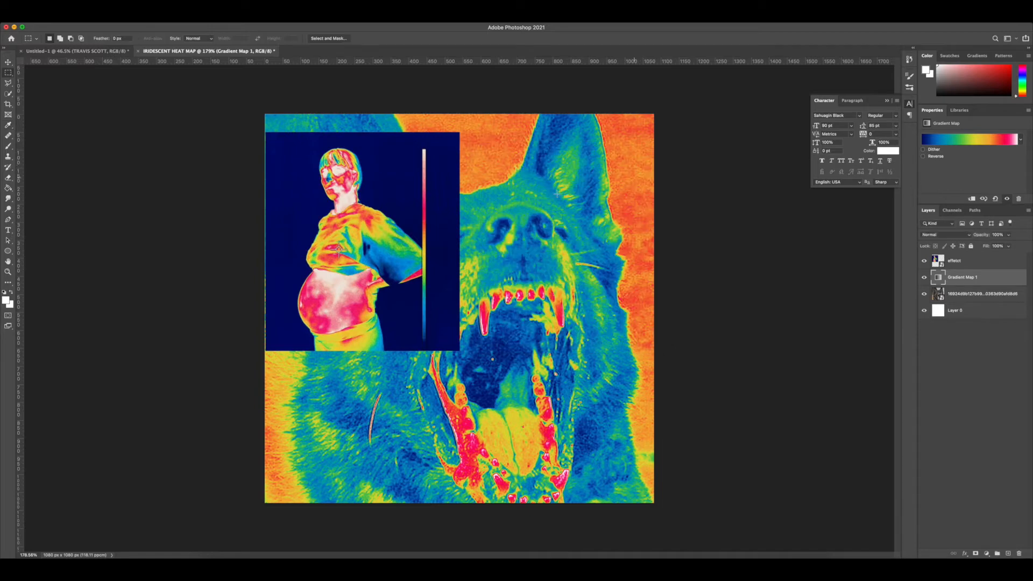
Step: Hide the heat-map reference layer and switch off Reverse on the gradient map
scroll(478, 336, "up", 5)
key("ctrl+0")
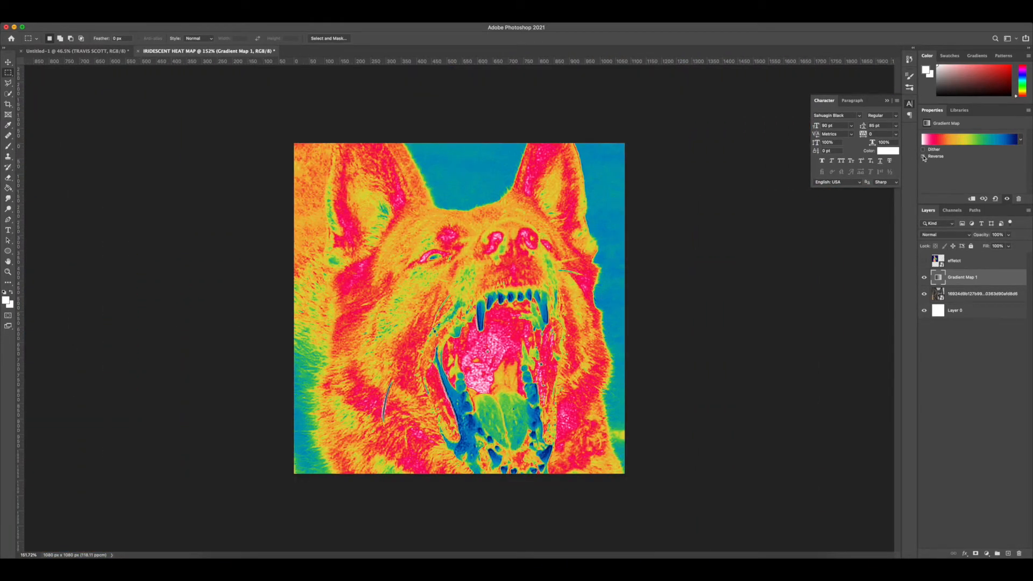
left_click(924, 156)
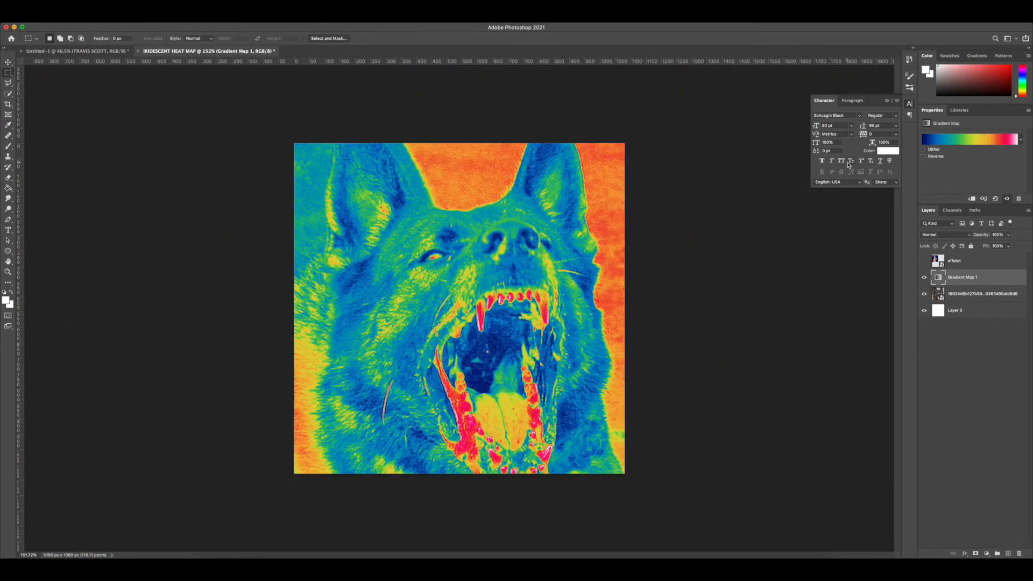
Step: Reverse the gradient map to inspect the inverted colours against the reference, and restore the original direction
left_click(923, 156)
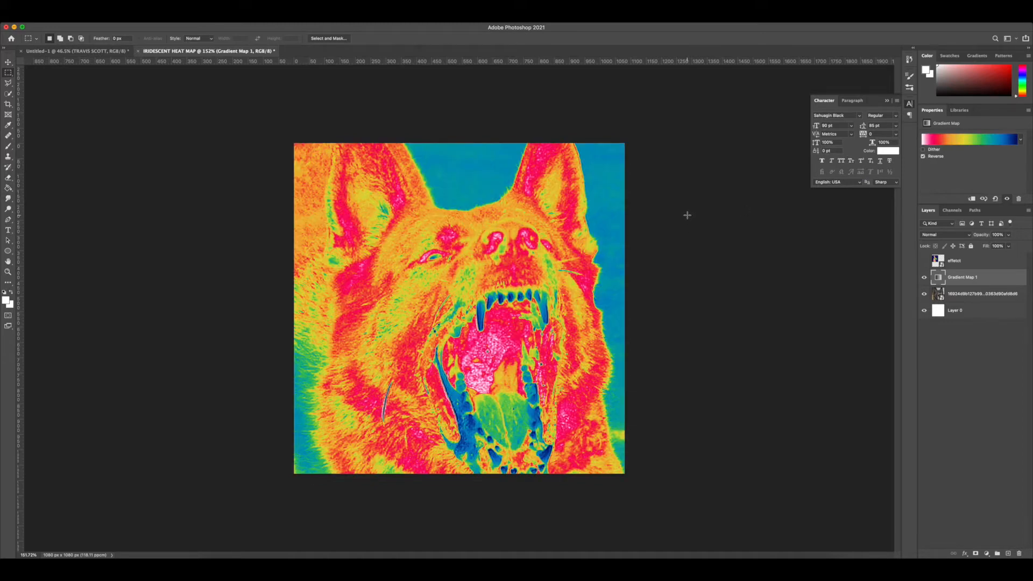
scroll(434, 440, "up", 4)
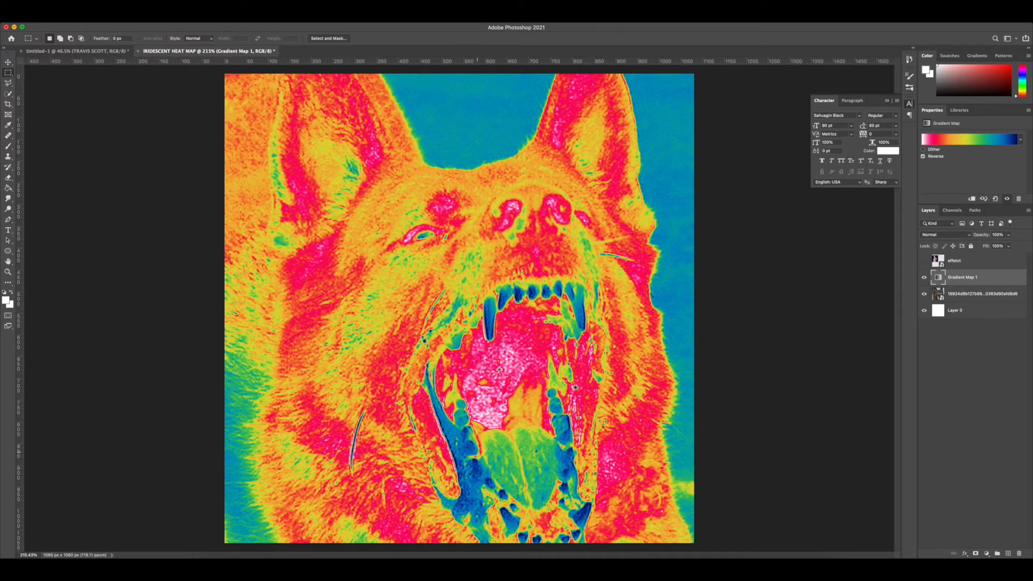
scroll(486, 450, "up", 3)
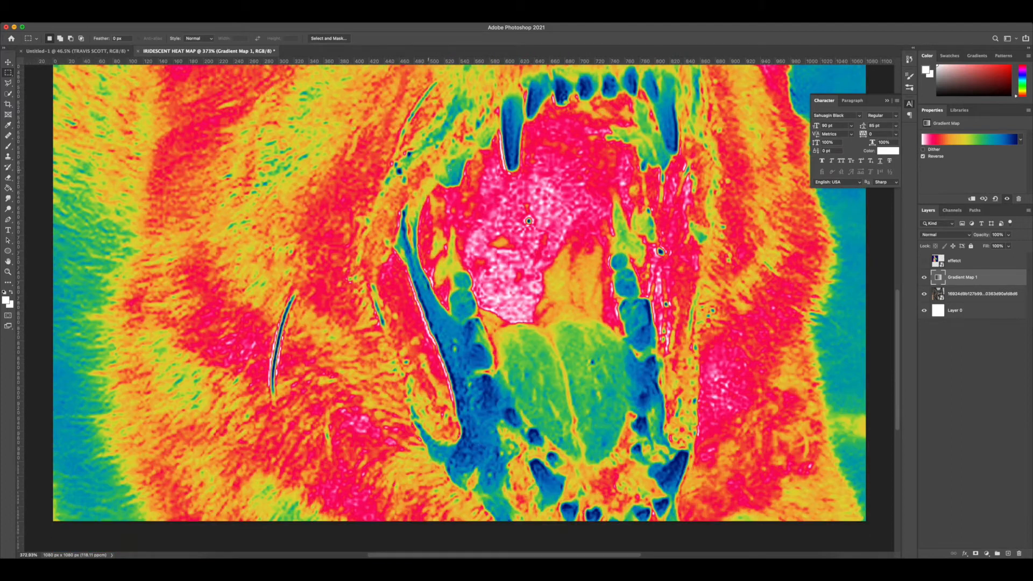
scroll(497, 370, "down", 8)
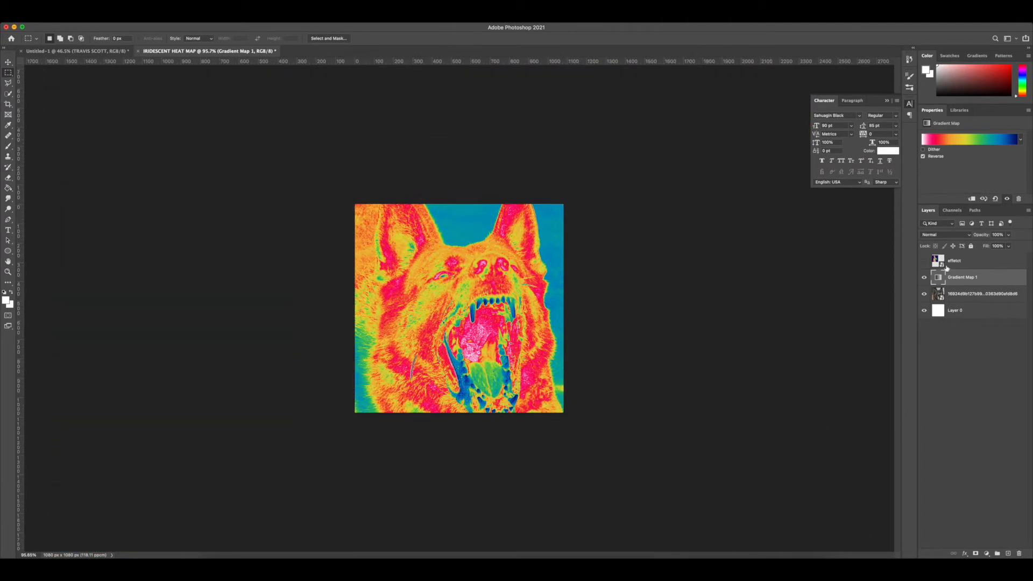
left_click(925, 261)
left_click(925, 261)
left_click(923, 157)
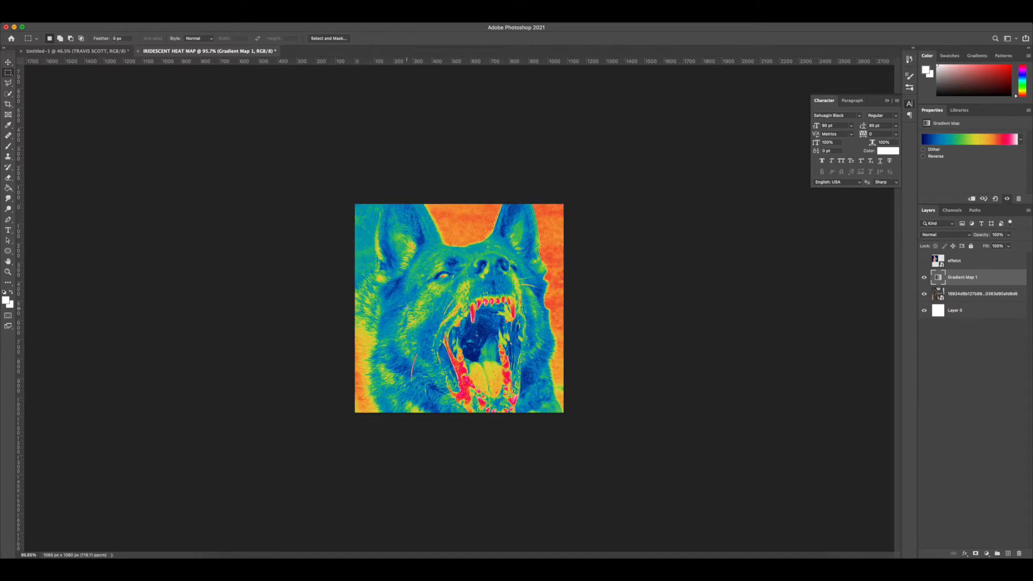
Step: Convert the gradient map layer and the dog photo layer together into one smart object
scroll(407, 308, "up", 6)
scroll(407, 308, "down", 3)
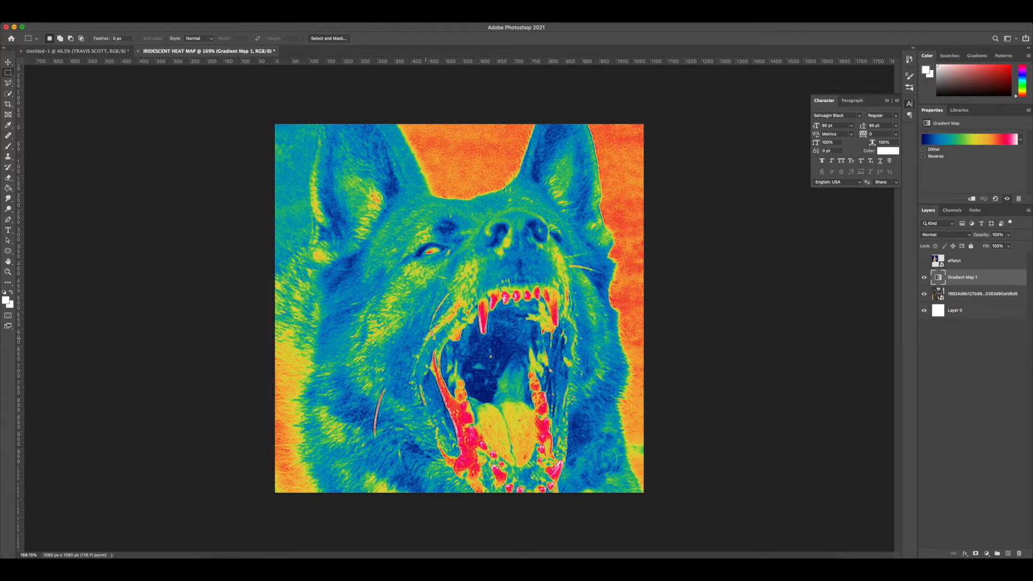
scroll(425, 338, "up", 6)
scroll(426, 338, "down", 5)
scroll(451, 305, "down", 1)
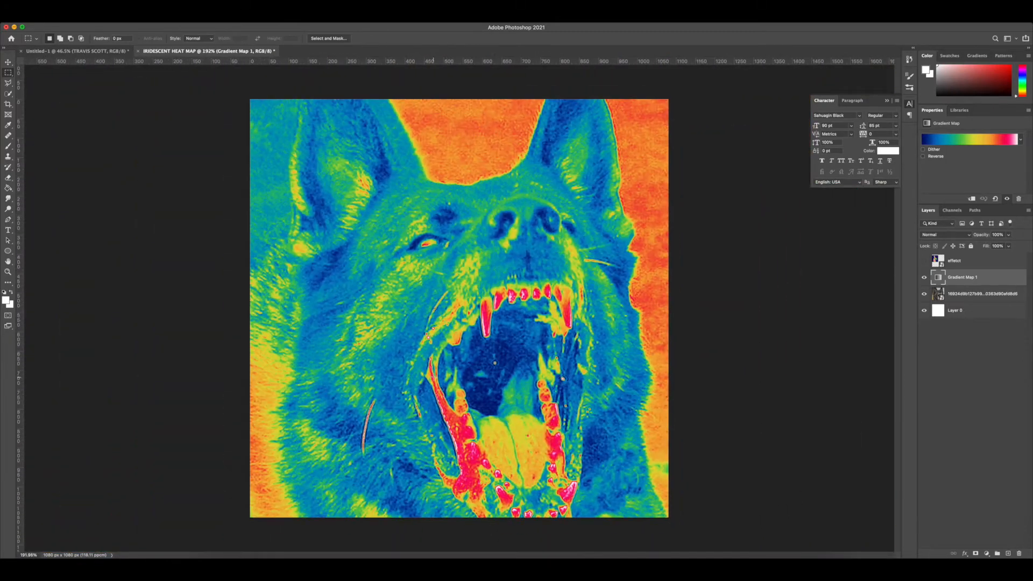
left_click(985, 293, "shift")
right_click(967, 276)
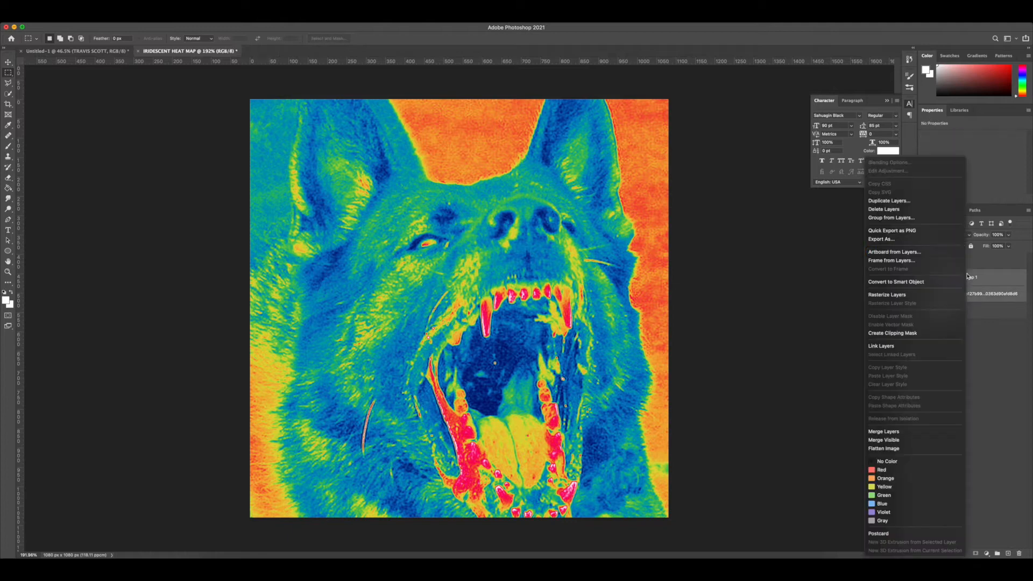
left_click(925, 282)
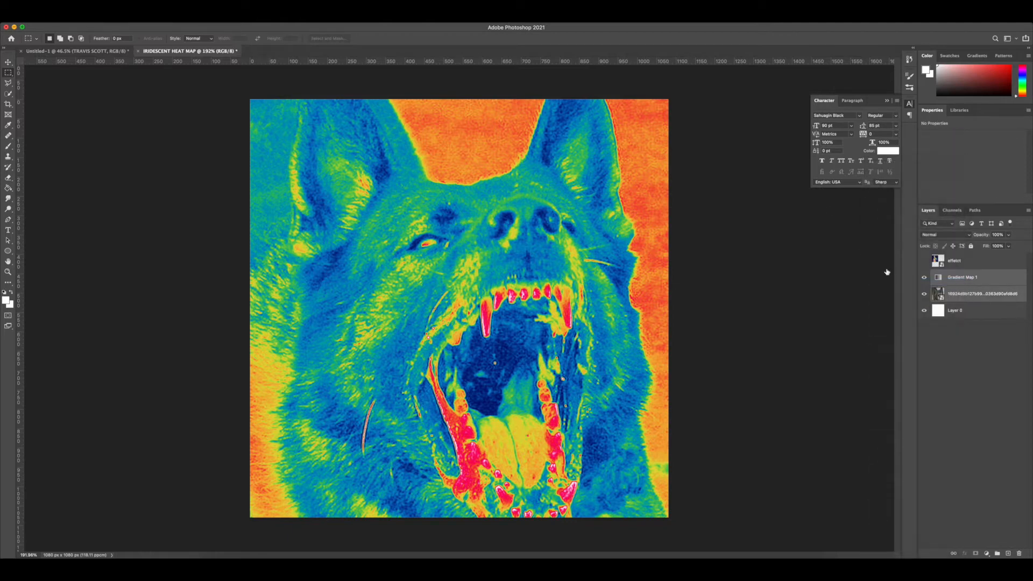
left_click(193, 22)
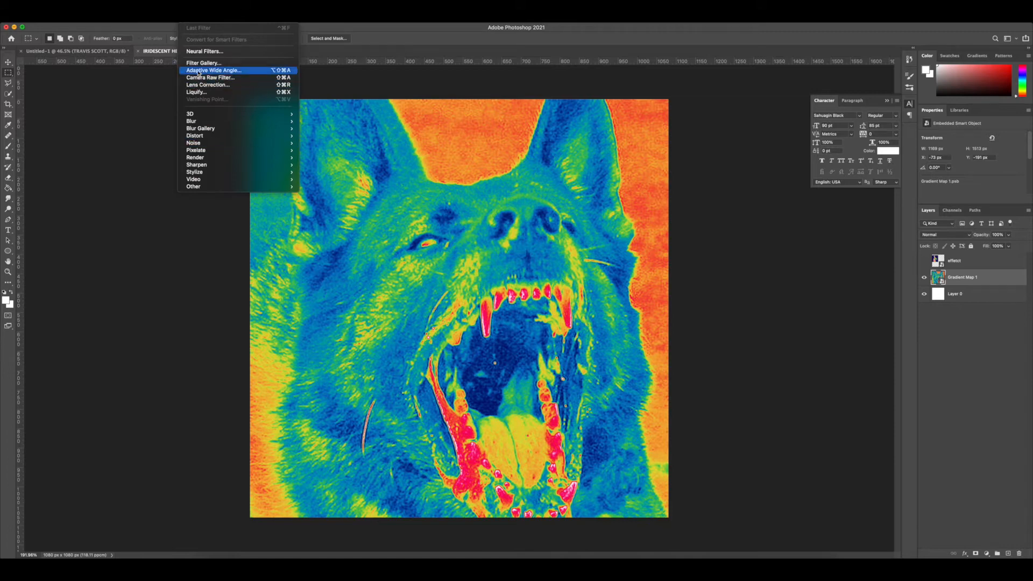
left_click(207, 78)
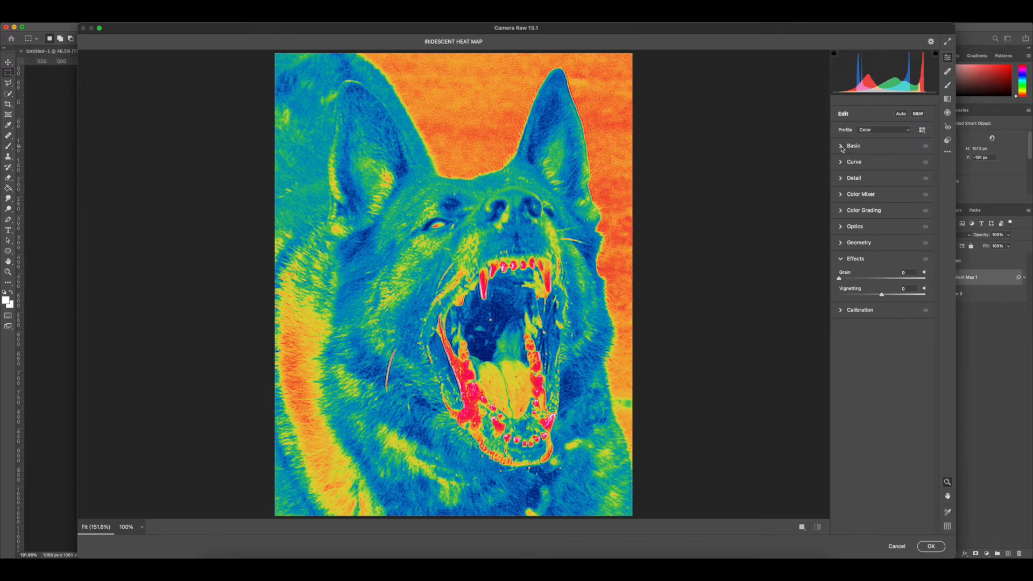
left_click(843, 146)
left_click_drag(880, 308, 858, 309)
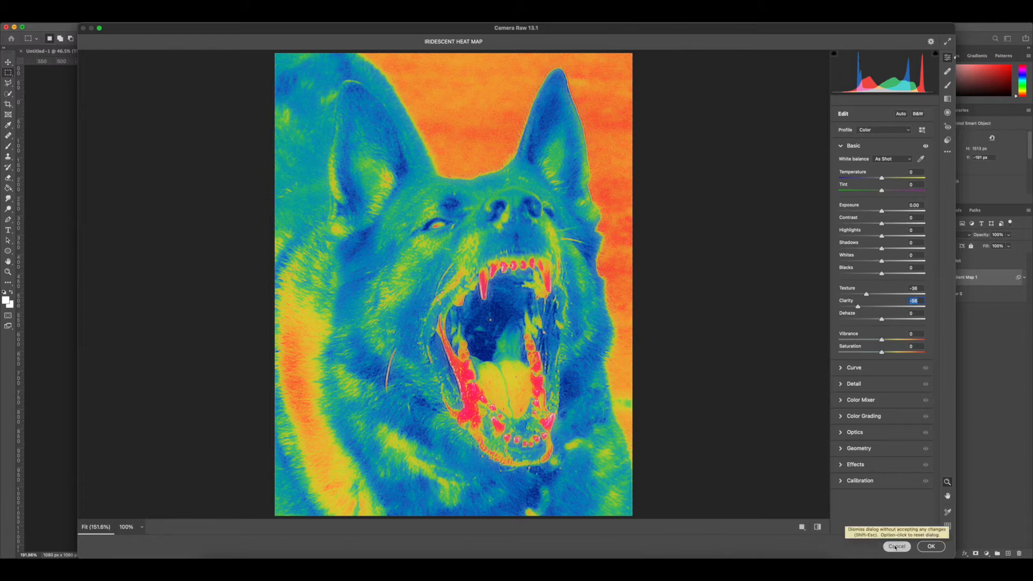
left_click(896, 547)
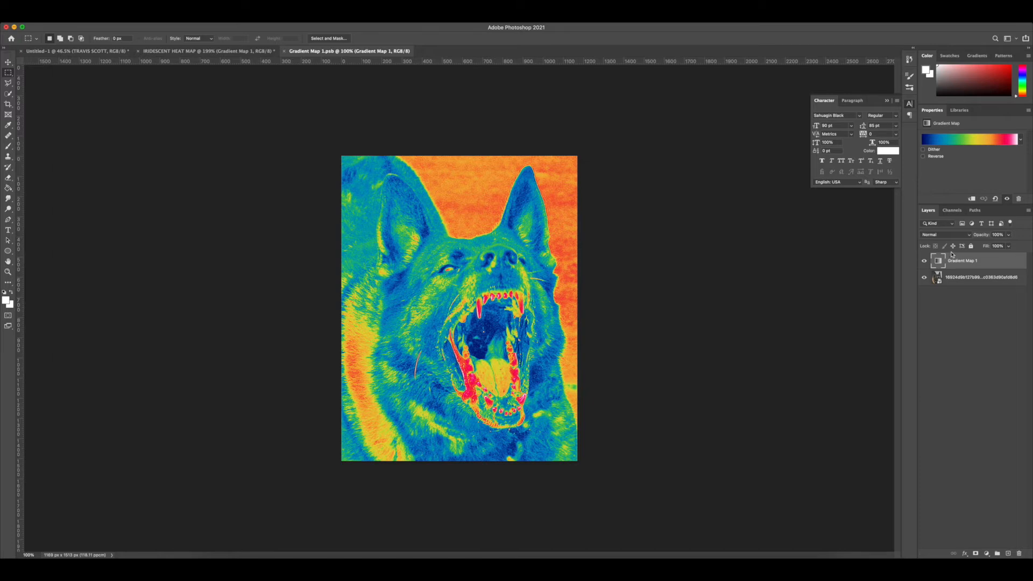
Step: Replace the dog smart object layer in the main document with the gradient map adjustment copied from inside it
left_click(284, 51)
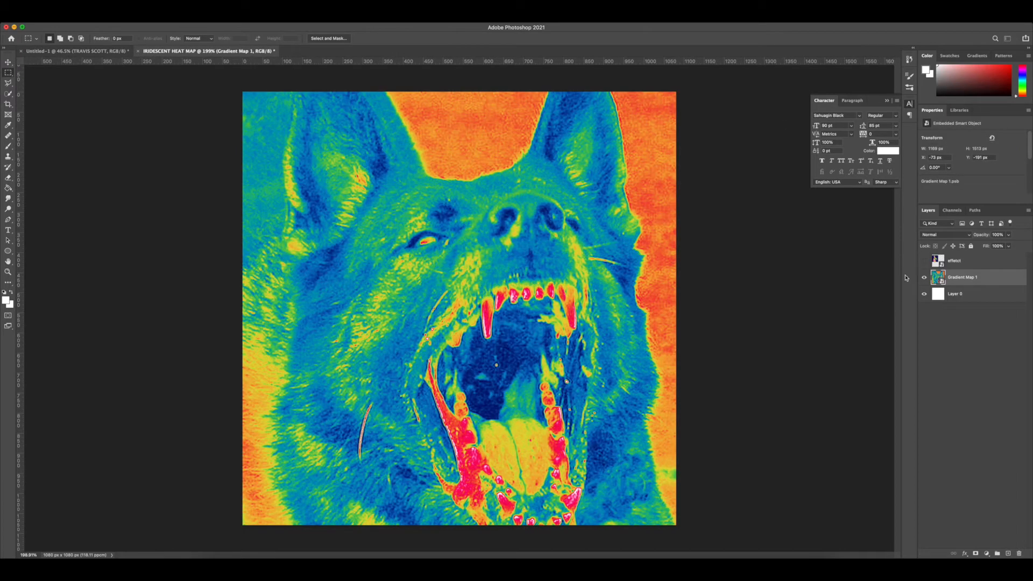
key("super+v")
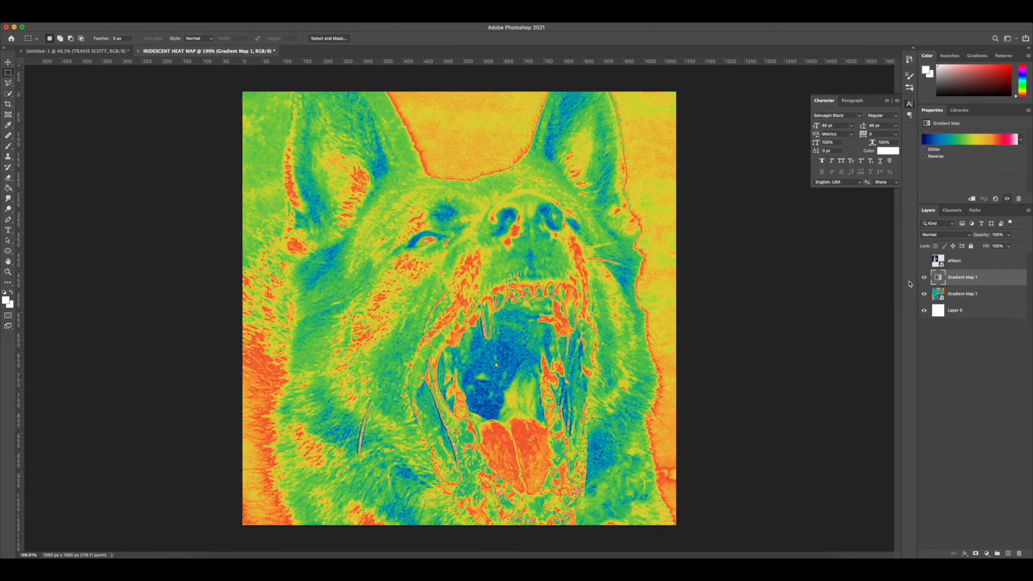
left_click(958, 295)
key("BackSpace")
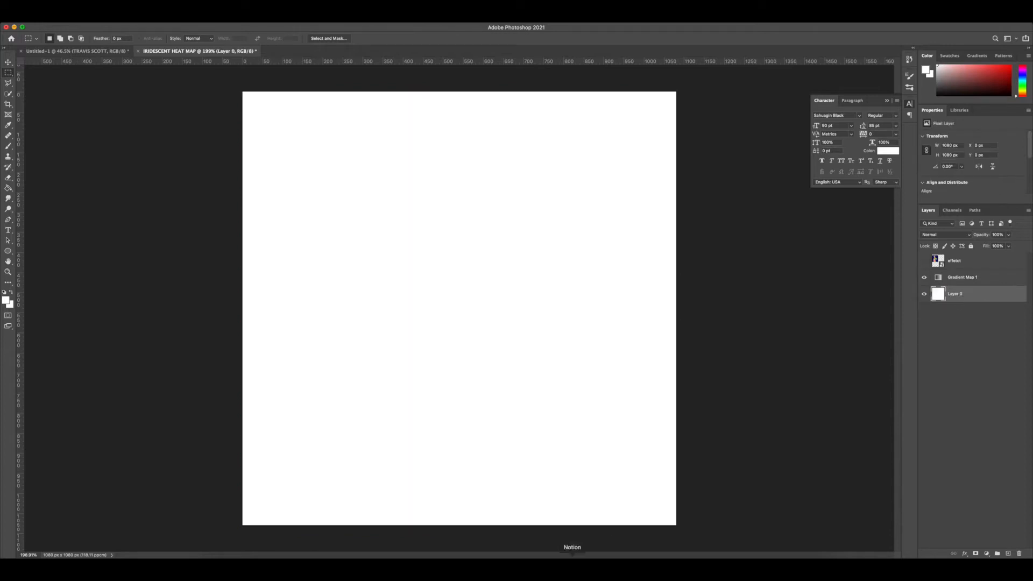
Step: Place the colour portrait of the man with dreadlocks from the Downloads folder beneath the gradient map
left_click(215, 566)
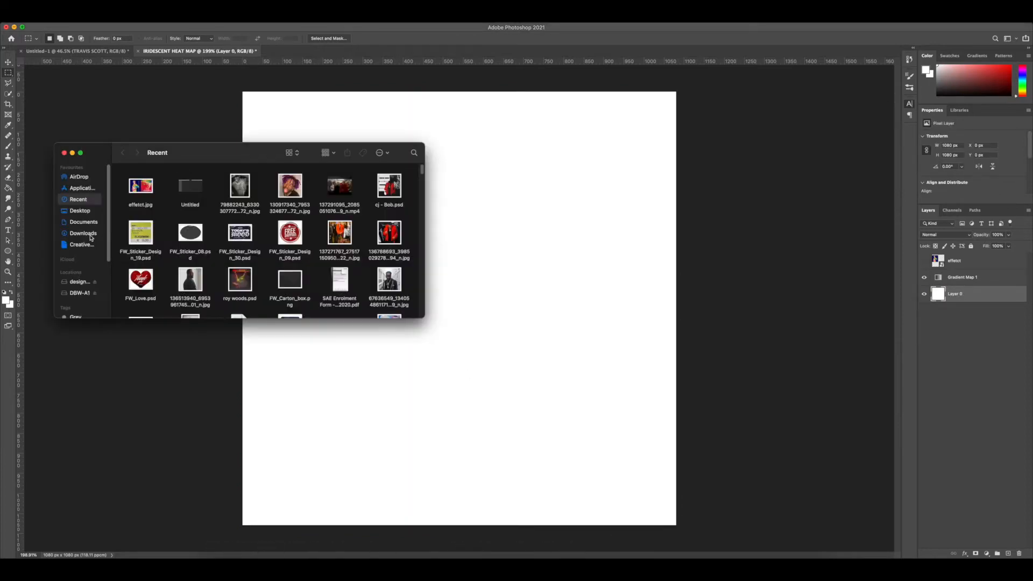
left_click(86, 234)
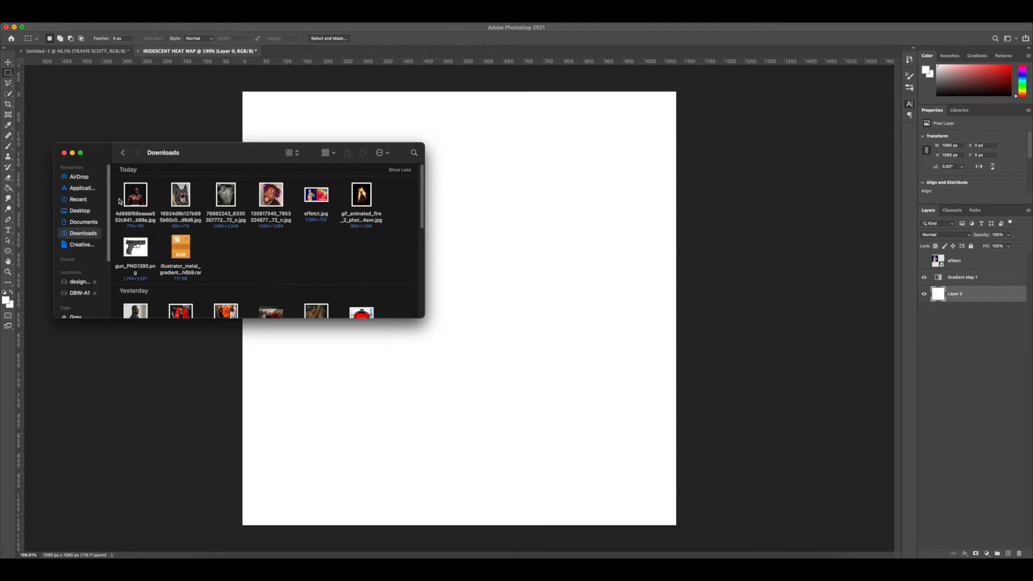
left_click_drag(273, 197, 538, 372)
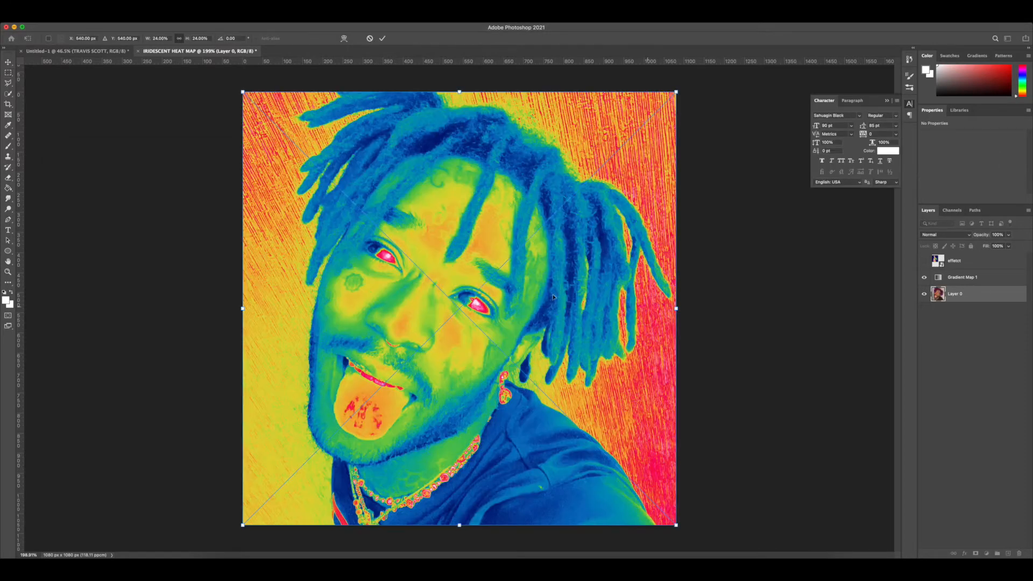
key("Return")
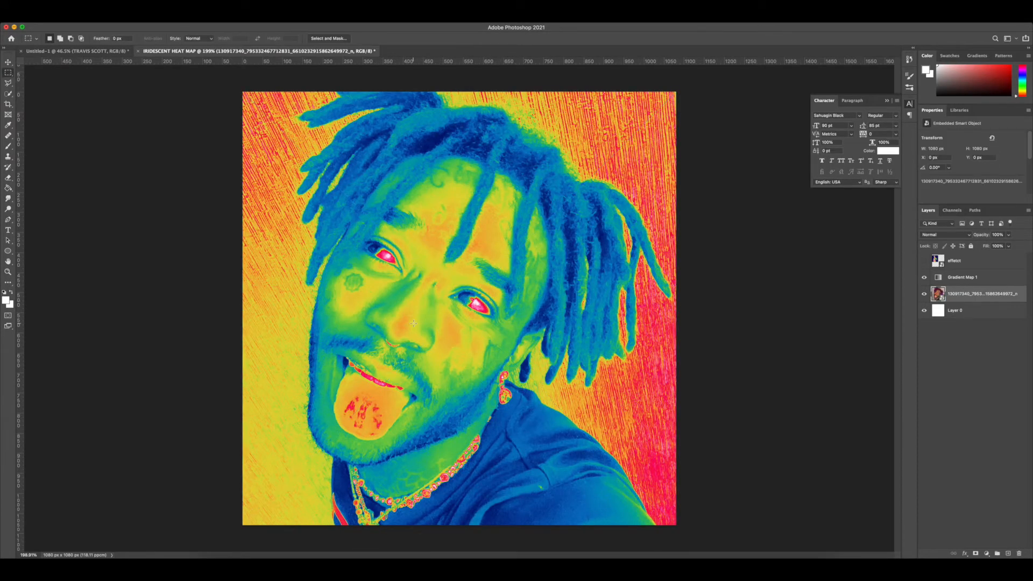
Step: Examine the heat-map colours across the placed portrait, both close up and as a whole
scroll(413, 323, "up", 5)
scroll(413, 323, "down", 8)
scroll(416, 321, "up", 6)
scroll(416, 321, "down", 5)
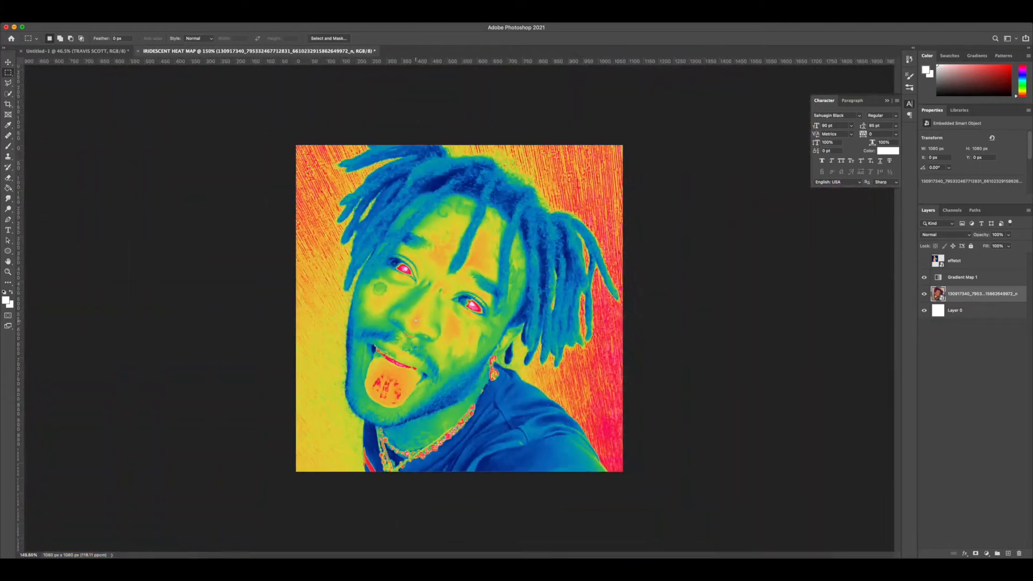
key("t")
scroll(322, 327, "up", 5)
scroll(311, 337, "down", 8)
scroll(309, 337, "up", 5)
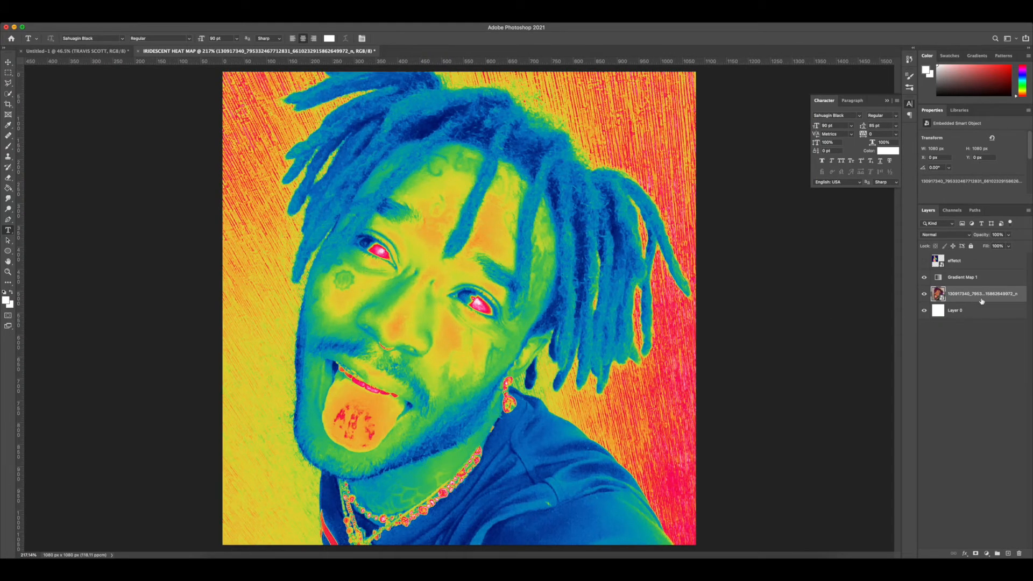
Step: Replace the dreadlocks portrait with the greyscale photo of the shirtless man in sunglasses from the Downloads folder
key("Delete")
left_click(217, 565)
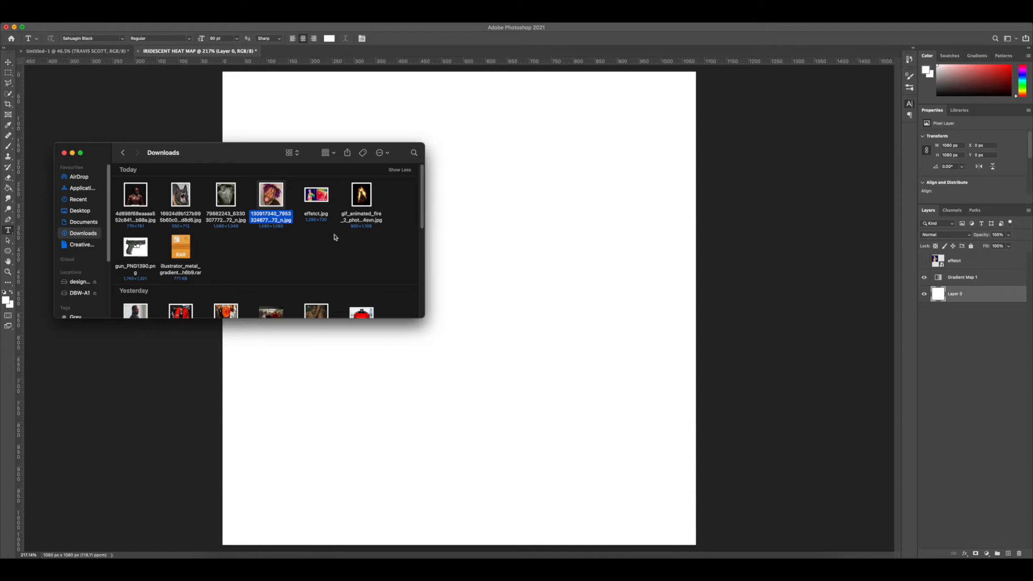
left_click(249, 253)
left_click_drag(224, 197, 591, 393)
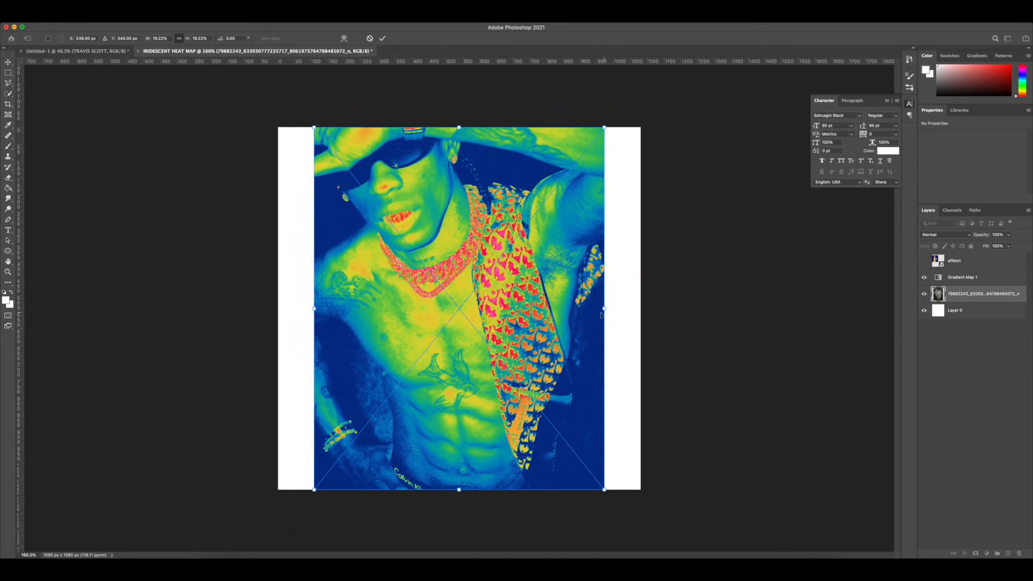
Step: Scale the placed photo to about 1025 px wide and position it against the canvas's right edge, about 152 px below the top
left_click_drag(601, 315, 657, 308)
left_click_drag(318, 314, 261, 307)
left_click_drag(396, 268, 402, 330)
left_click_drag(401, 324, 400, 324)
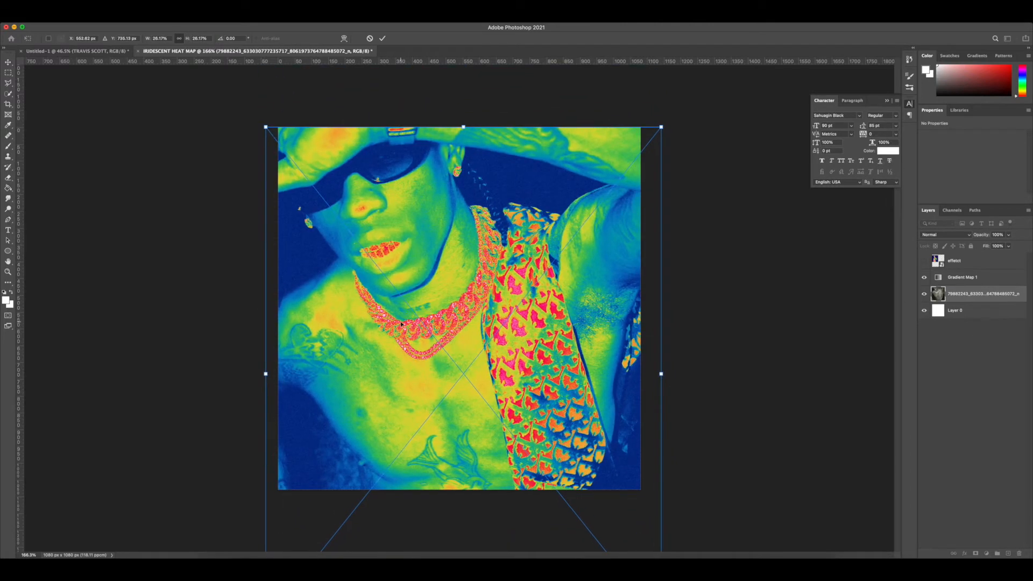
left_click_drag(267, 127, 317, 190)
mouse_move(470, 269)
left_mouse_down()
mouse_move(472, 248)
mouse_move(471, 262)
left_mouse_up()
key("Return")
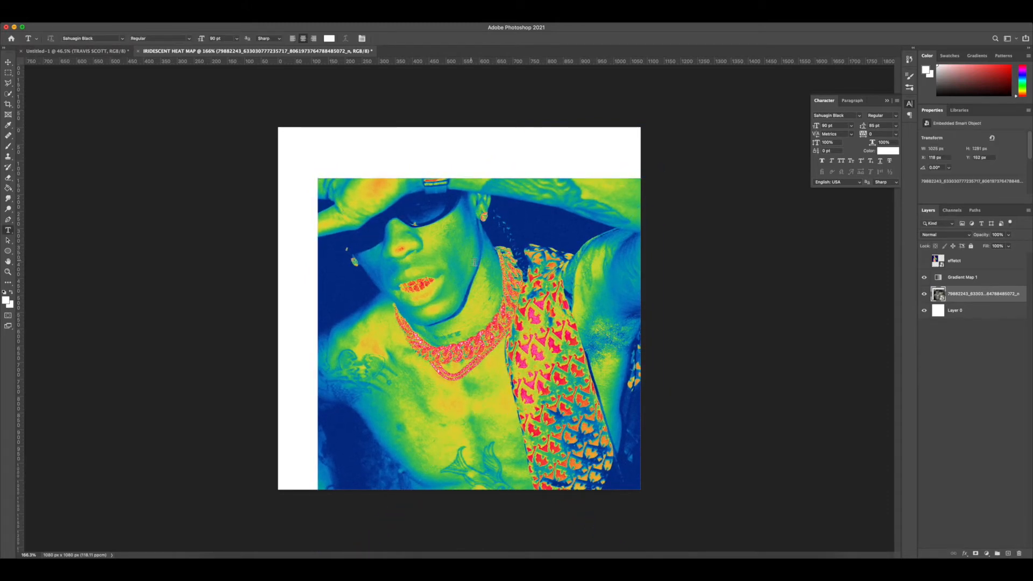
scroll(405, 195, "up", 5)
scroll(406, 195, "down", 6)
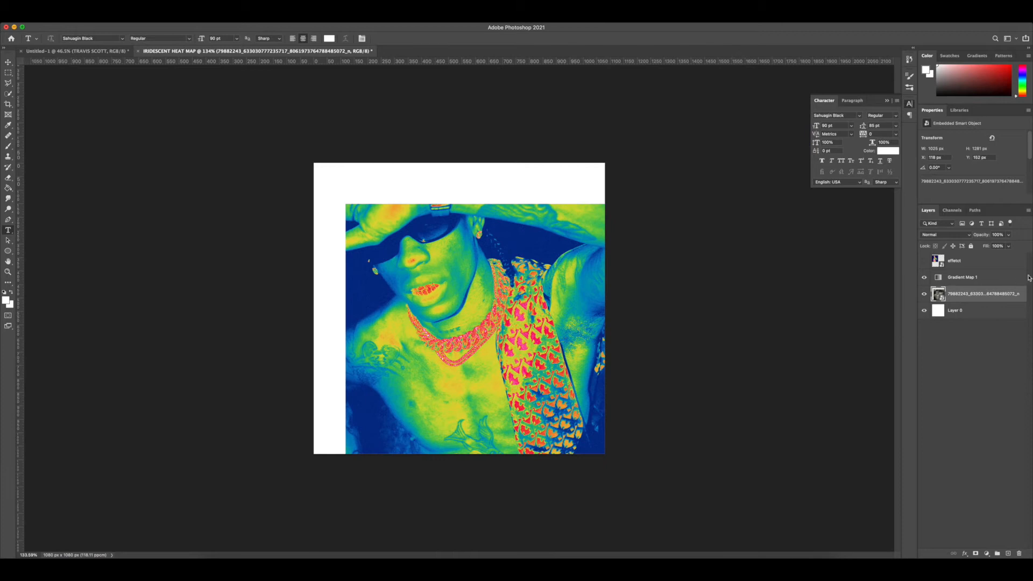
scroll(461, 333, "up", 6)
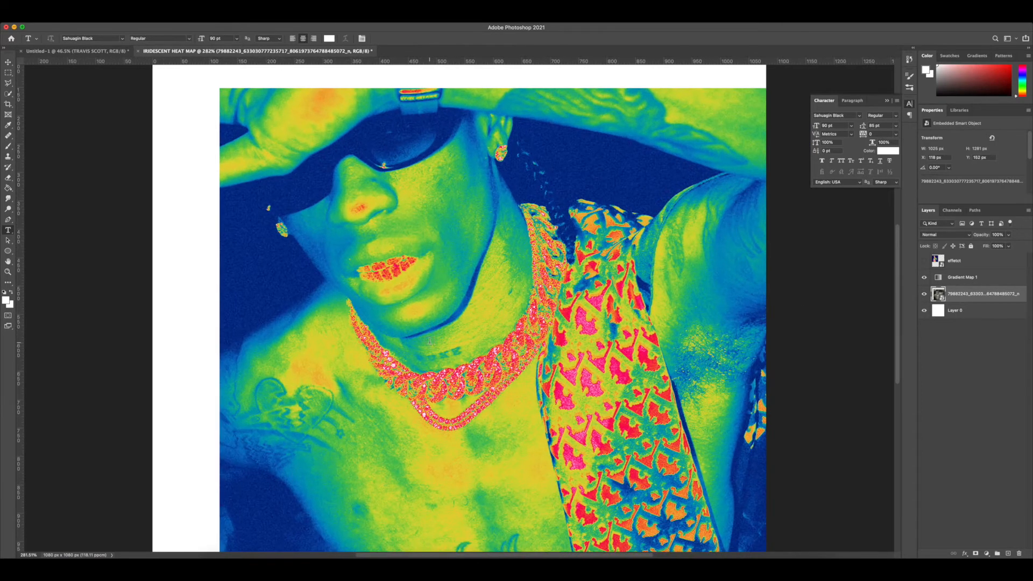
scroll(429, 343, "down", 1)
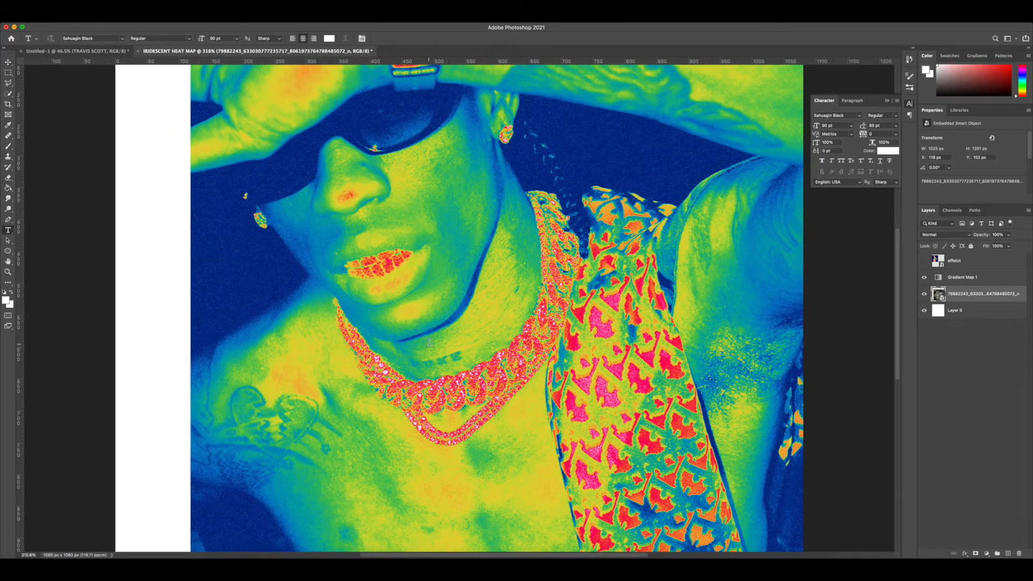
Step: Add a white text layer reading "TRAVIS SCOTT" in capitals above the photo and beneath the gradient map
left_click(429, 343)
scroll(431, 344, "down", 3)
scroll(453, 373, "up", 1)
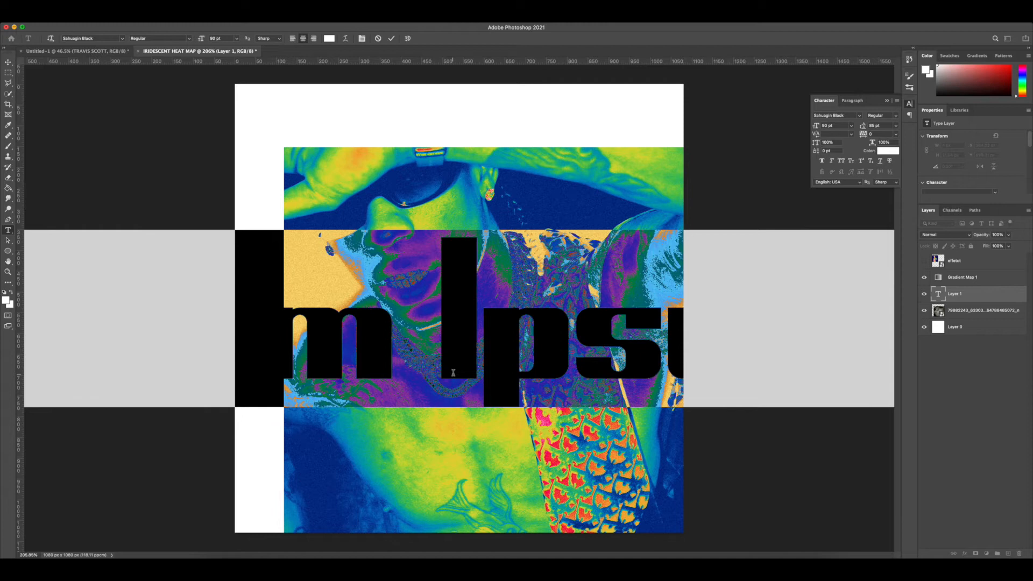
type("trav")
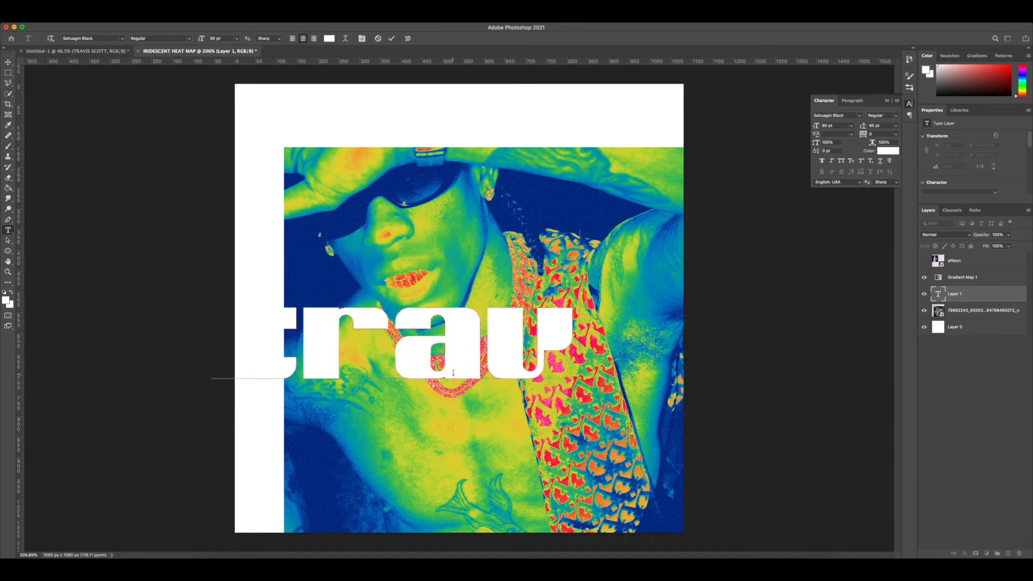
key("BackSpace")
key("BackSpace")
key("BackSpace")
key("BackSpace")
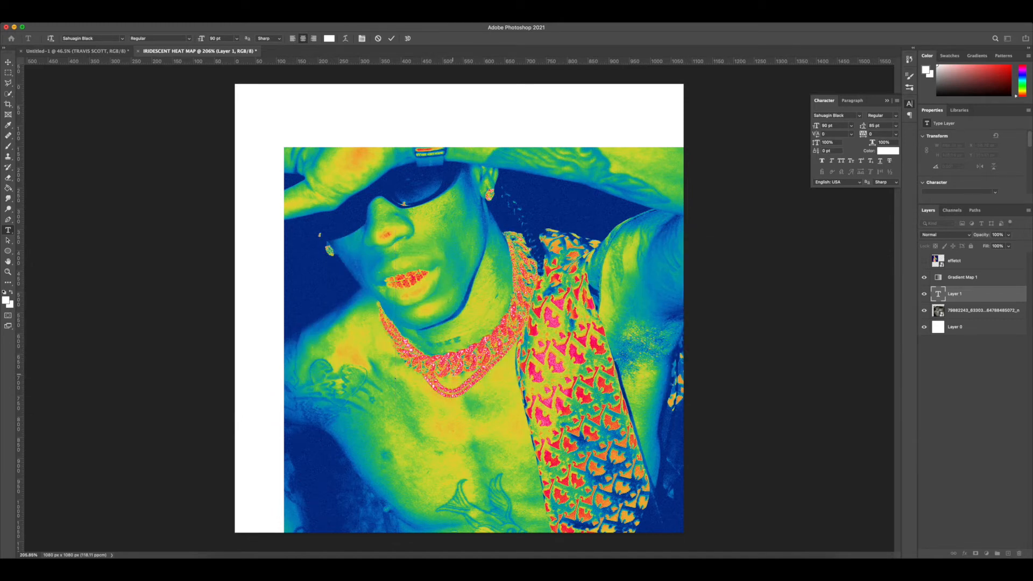
type("TRAVIS SCOTT")
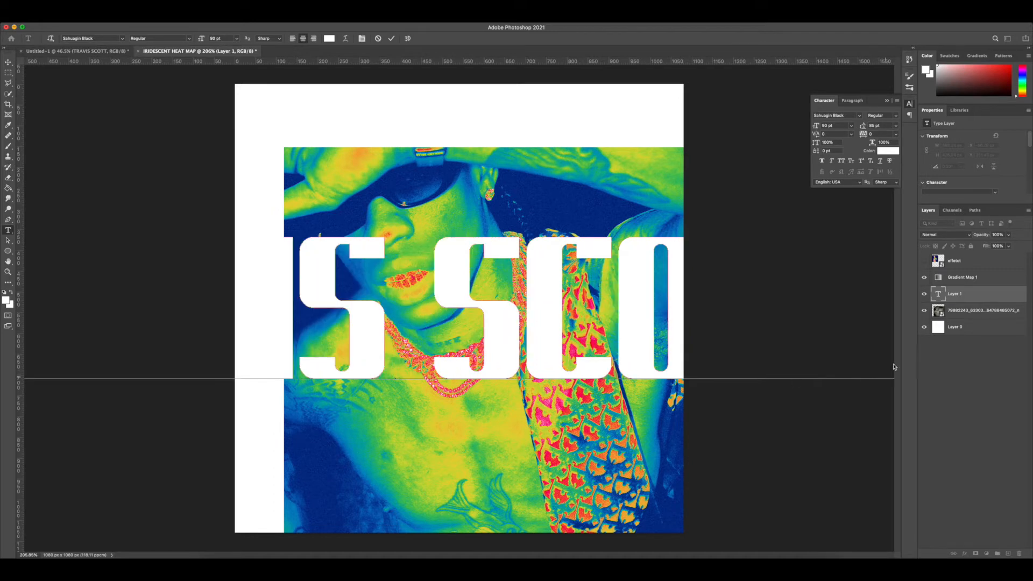
left_click(959, 294)
Step: Scale the "TRAVIS SCOTT" title down to about 890 px wide and position it along the photo's lower edge
key("ctrl+t")
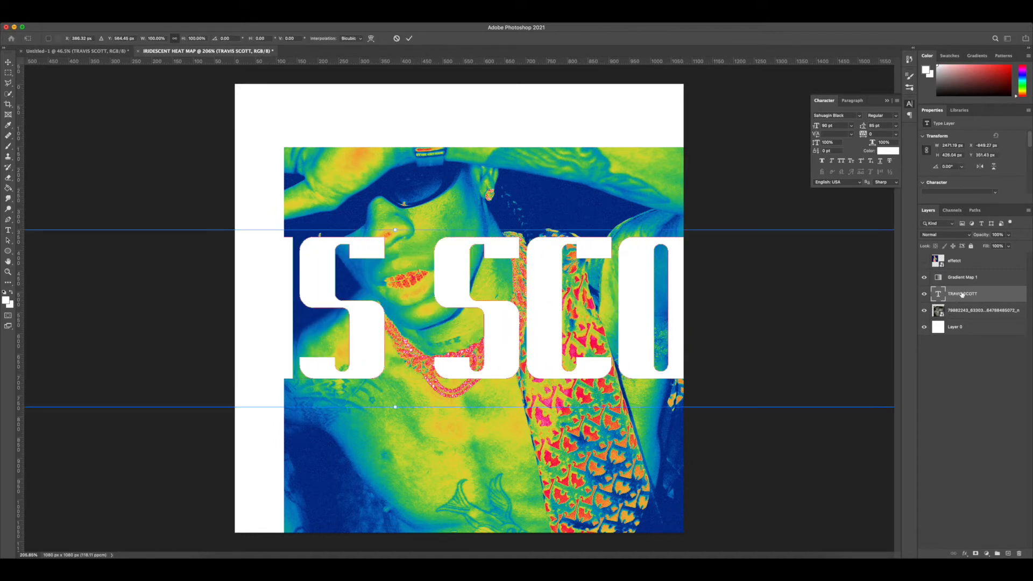
key("ctrl+minus")
left_click_drag(141, 265, 466, 395)
left_click_drag(578, 384, 545, 389)
left_click_drag(486, 406, 510, 408)
key("Return")
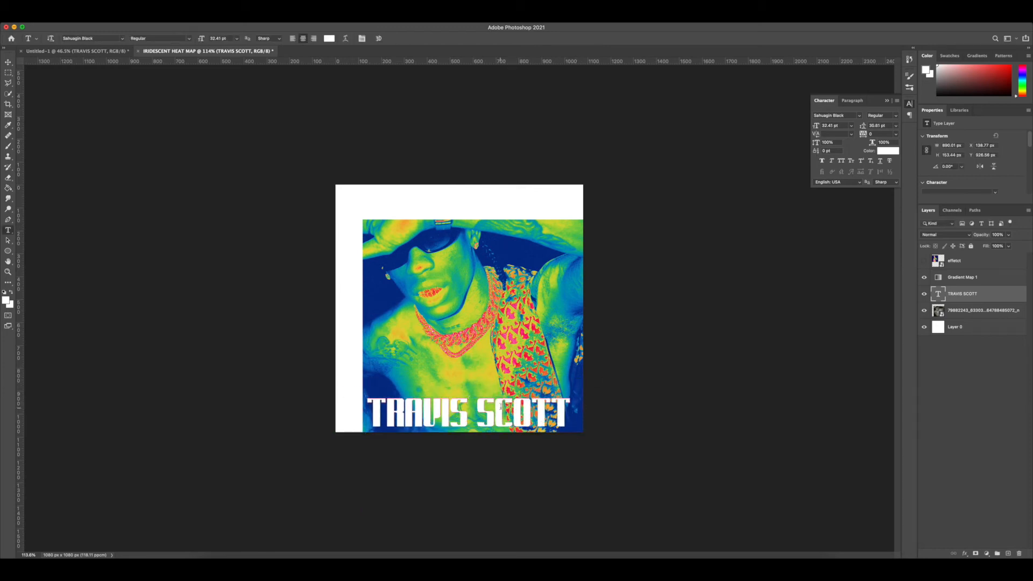
Step: Apply a Bevel & Emboss effect to the title with Inner Bevel style, 407% depth and 7 px size
scroll(510, 409, "up", 10)
scroll(510, 409, "down", 3)
scroll(510, 408, "down", 2)
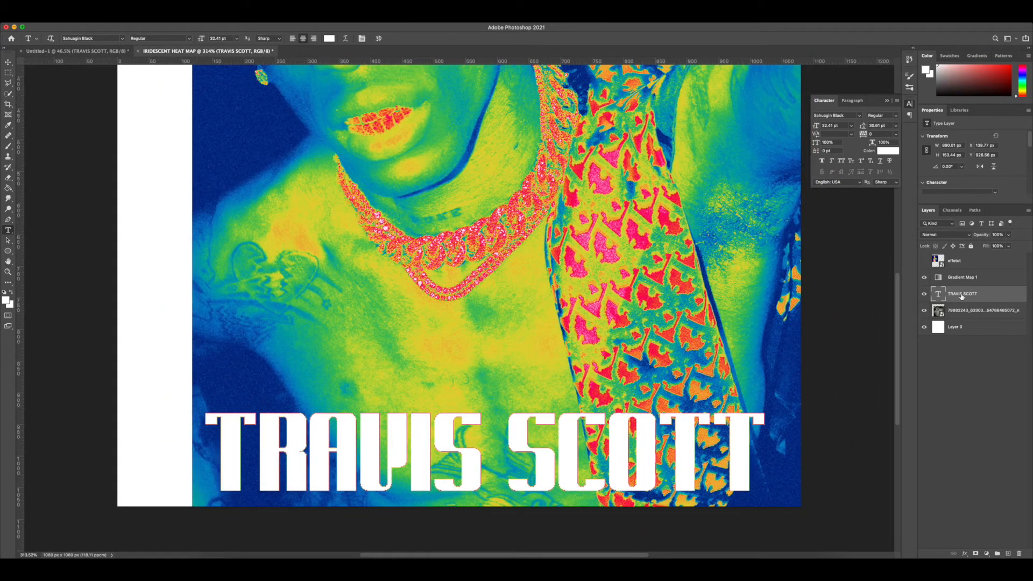
right_click(962, 296)
left_click(894, 131)
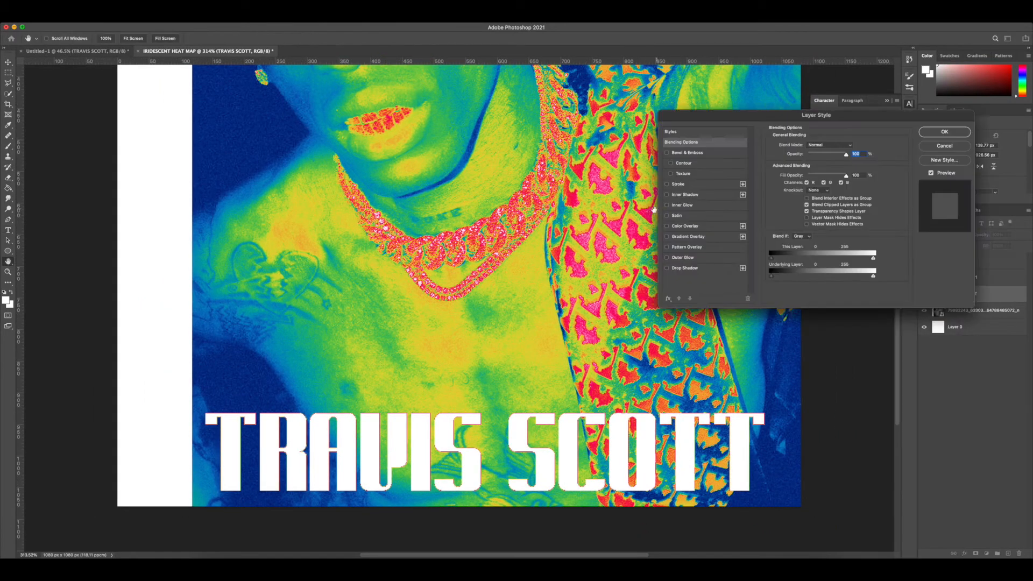
left_click(667, 154)
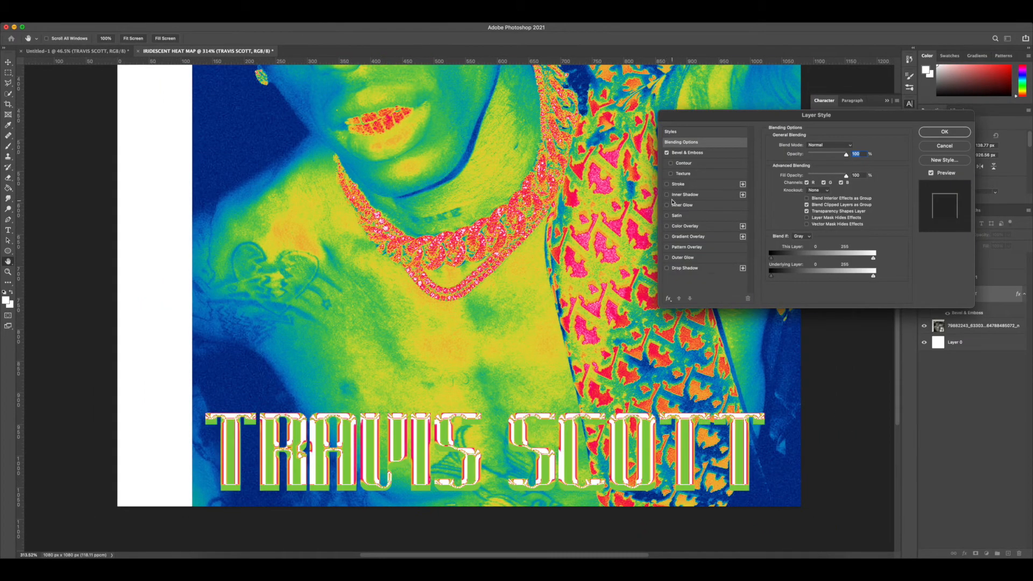
left_click(691, 153)
left_click_drag(822, 167, 807, 182)
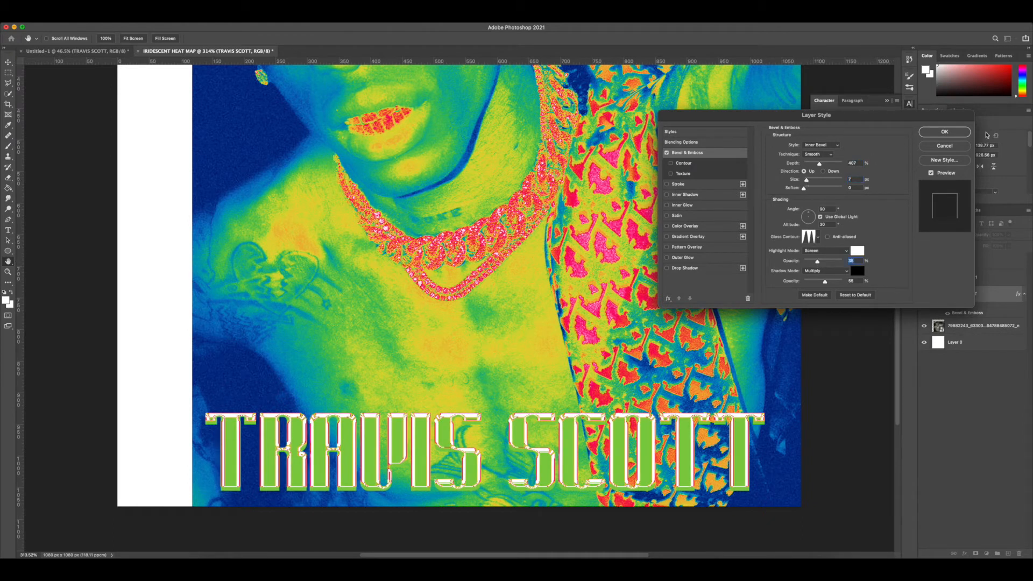
left_click(945, 132)
scroll(452, 350, "up", 3)
scroll(418, 261, "down", 6)
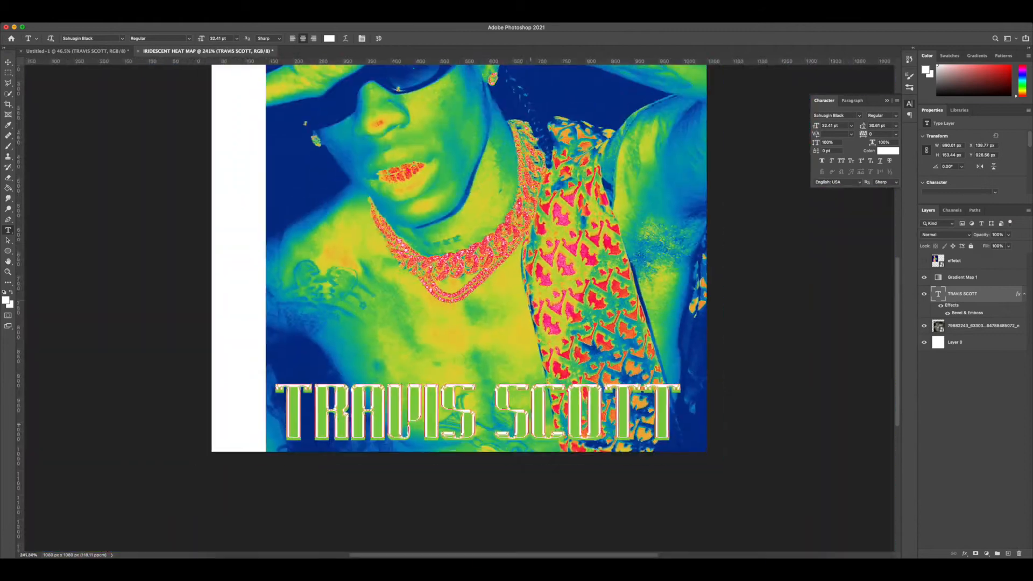
scroll(417, 261, "up", 3)
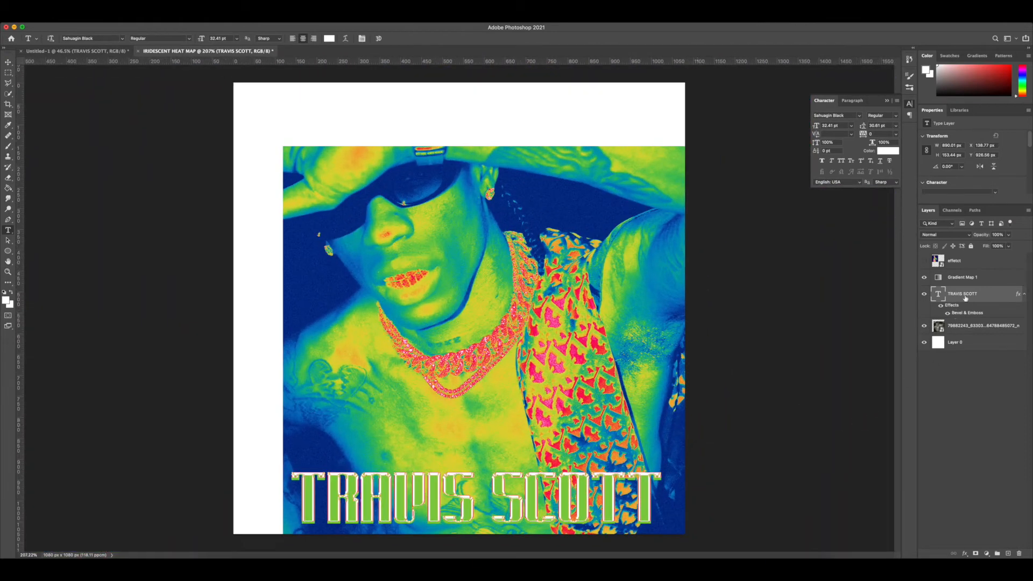
scroll(383, 430, "up", 3)
scroll(382, 430, "down", 4)
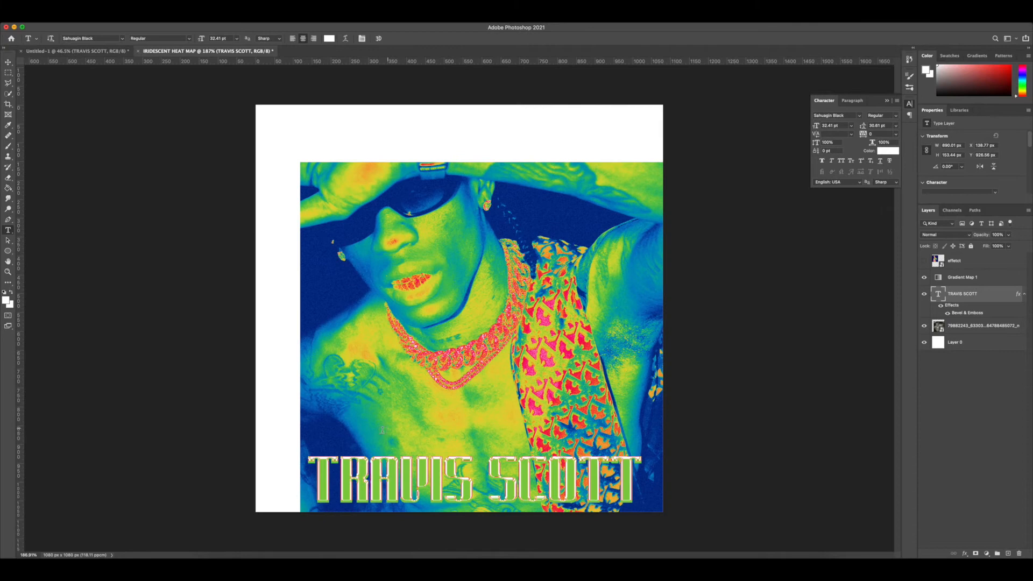
Step: Switch to Finder and open the "texture pack" folder on the Desktop
left_click(215, 567)
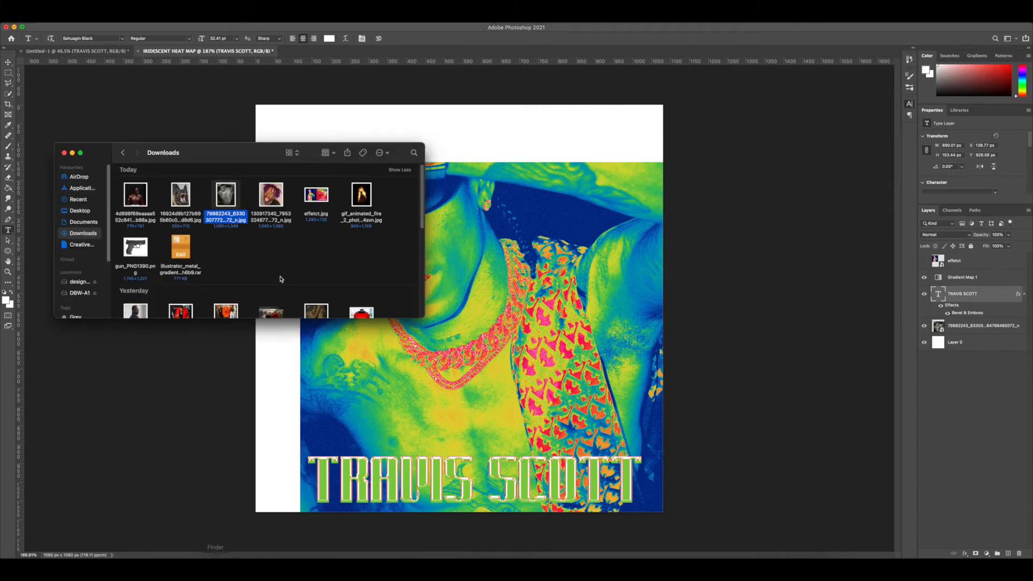
left_click(80, 212)
left_click_drag(299, 316, 123, 316)
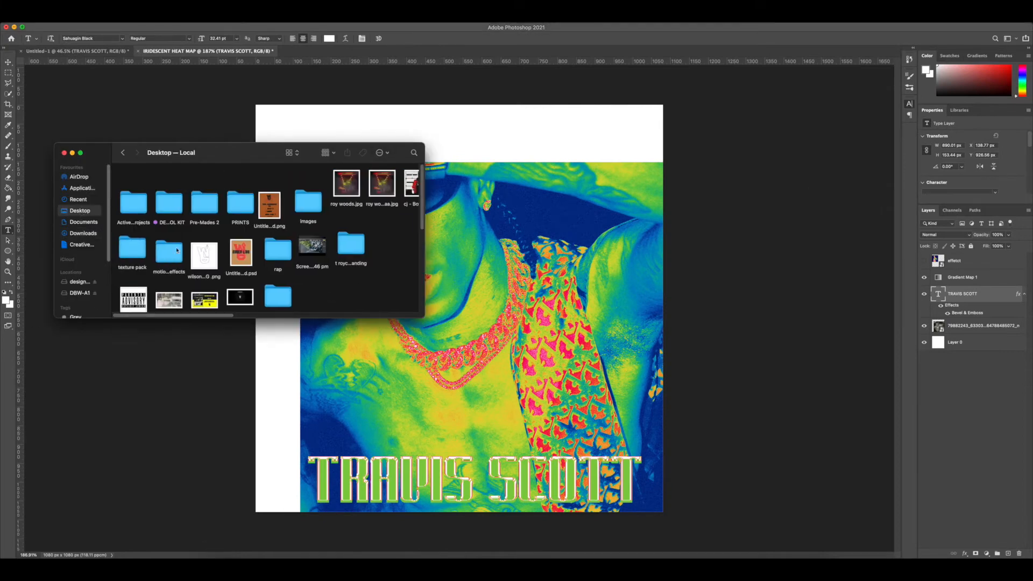
double_click(130, 247)
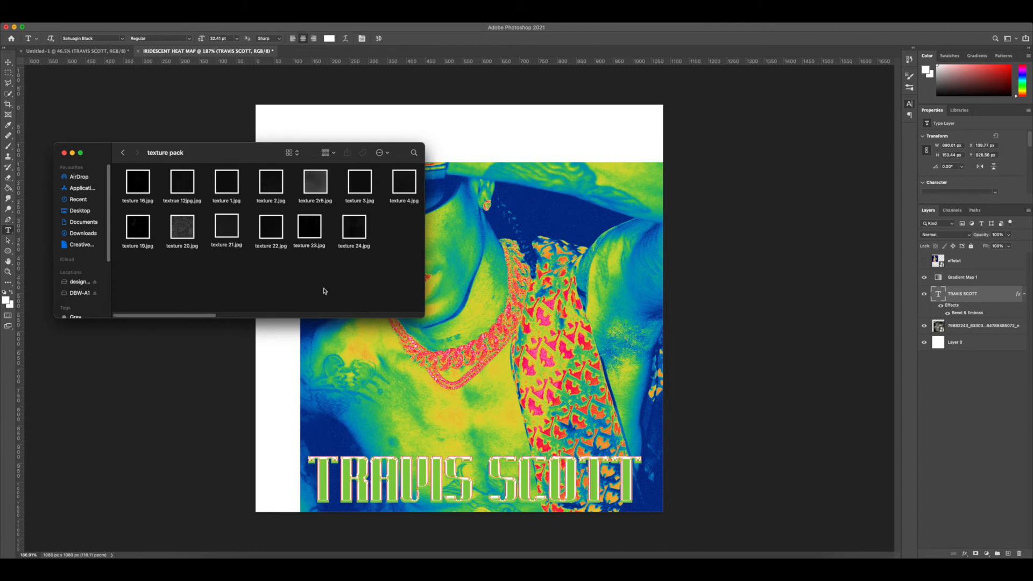
Step: Place texture 23 and texture 24 at full canvas size above the title and beneath the gradient map
left_click_drag(393, 239, 289, 231)
left_click(289, 231)
left_click_drag(392, 225, 314, 222)
left_click_drag(312, 227, 517, 333)
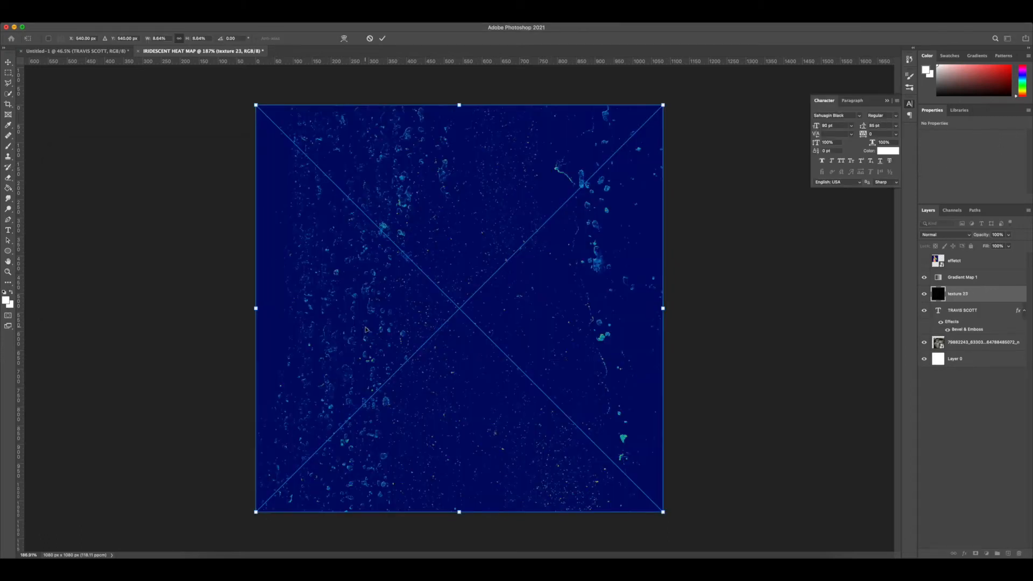
left_click(383, 38)
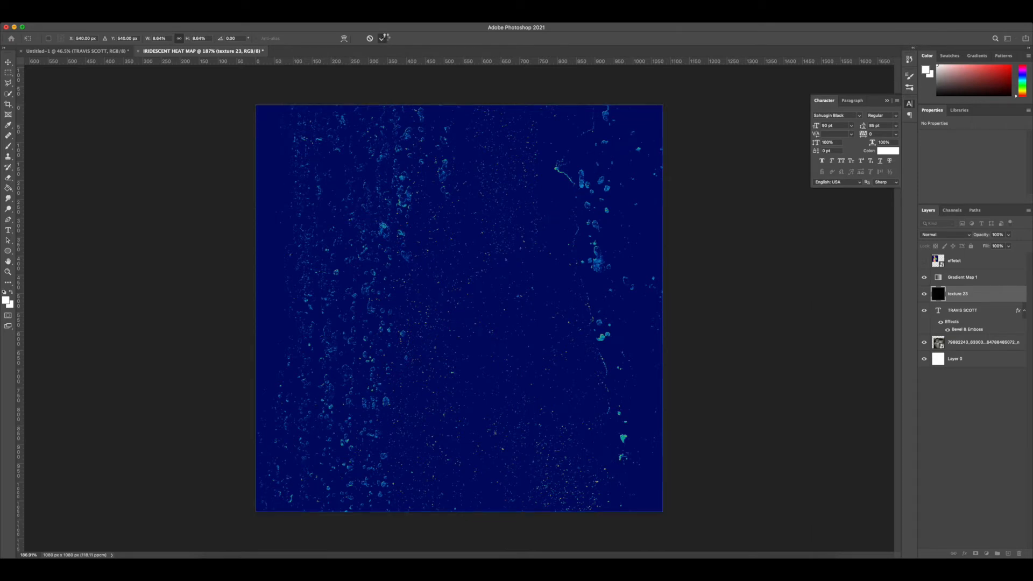
left_click(384, 38)
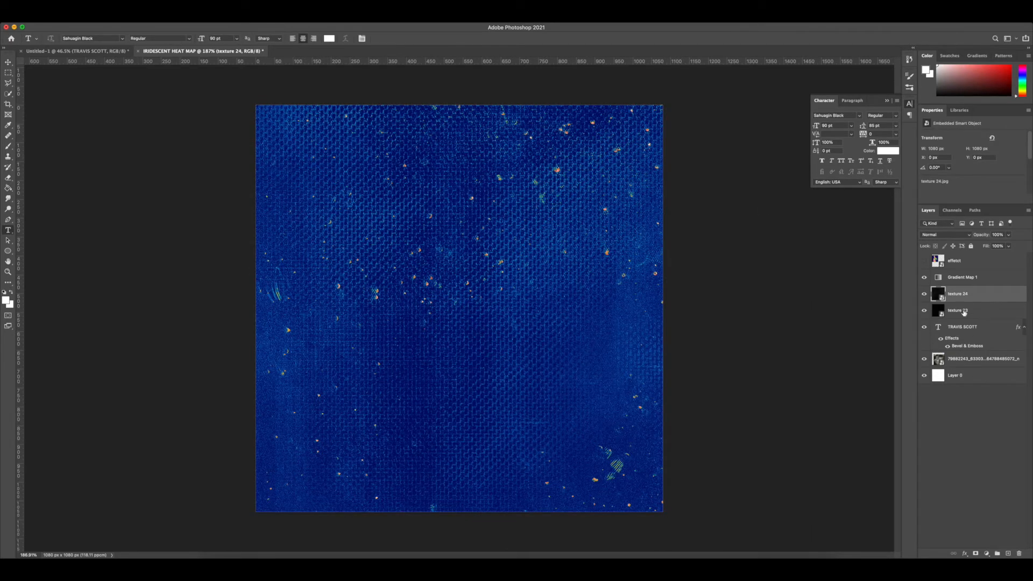
Step: Set the blend mode of texture 23 to Screen and that of texture 24 to Lighten
left_click(950, 236)
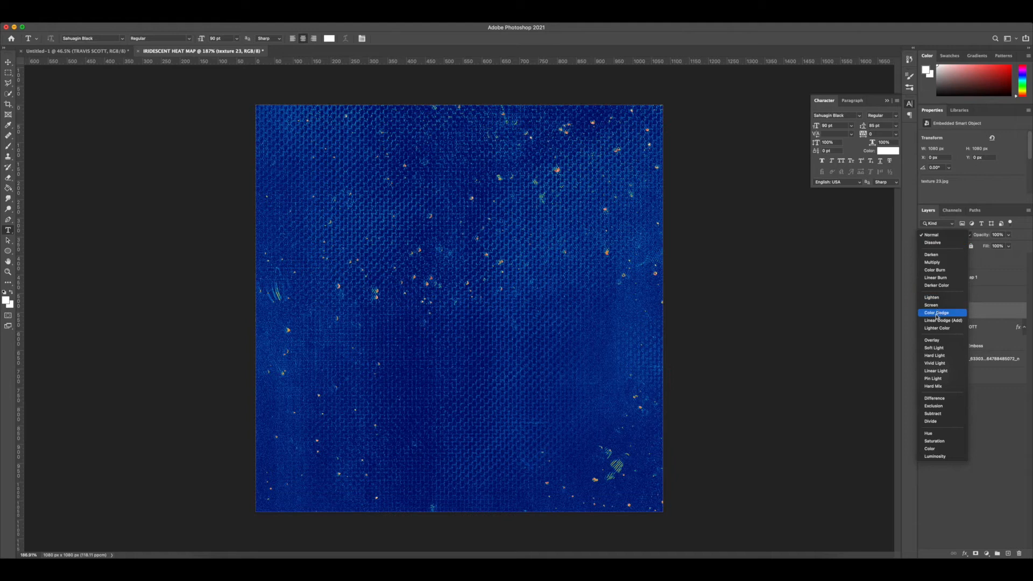
left_click(979, 306)
left_click(993, 294)
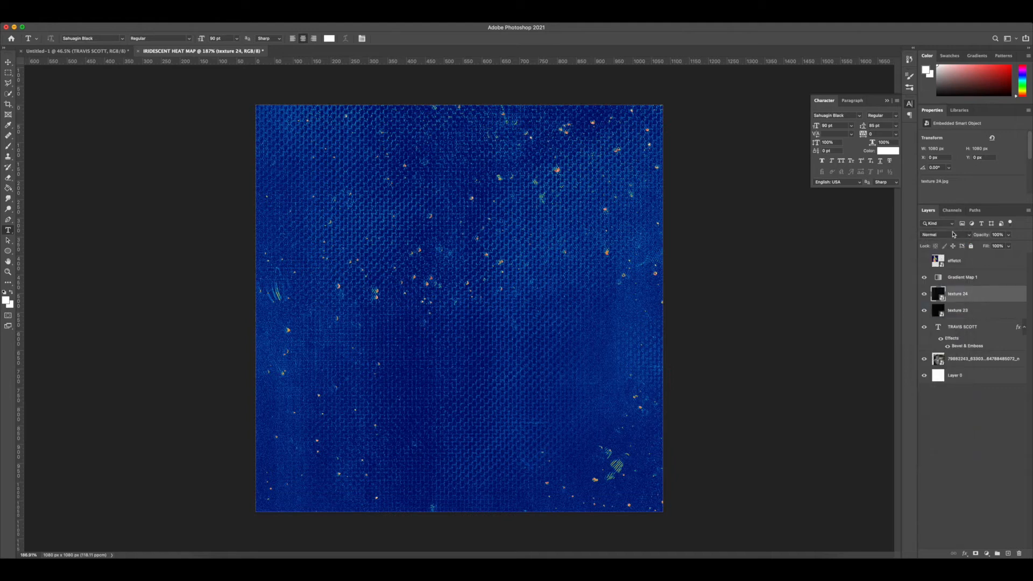
left_click(950, 235)
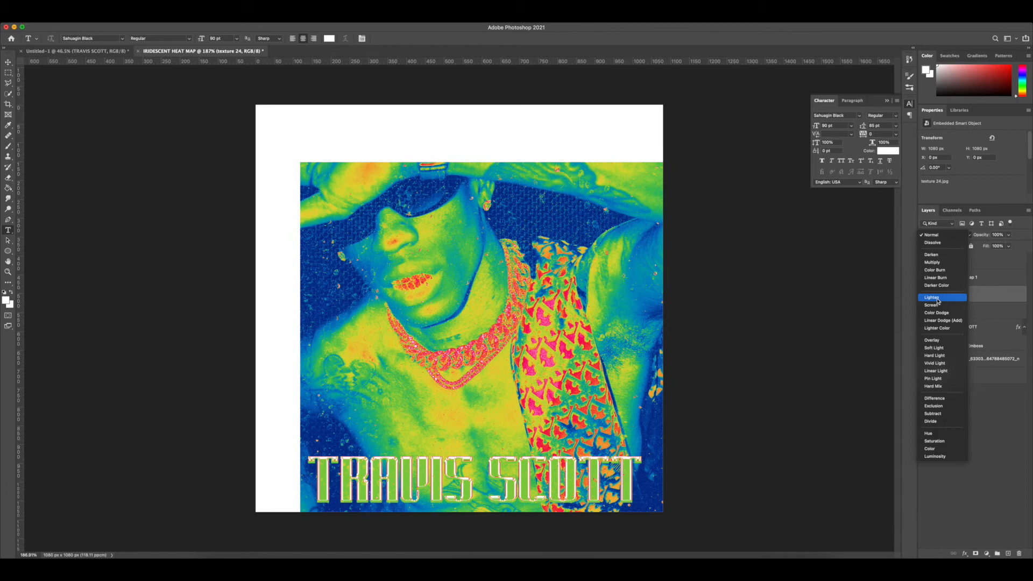
left_click(937, 299)
Step: Inspect how the two texture layers blend over the portrait, both close up and across the whole artwork
scroll(378, 222, "up", 5)
scroll(377, 222, "down", 5)
scroll(377, 223, "down", 2)
scroll(355, 264, "up", 5)
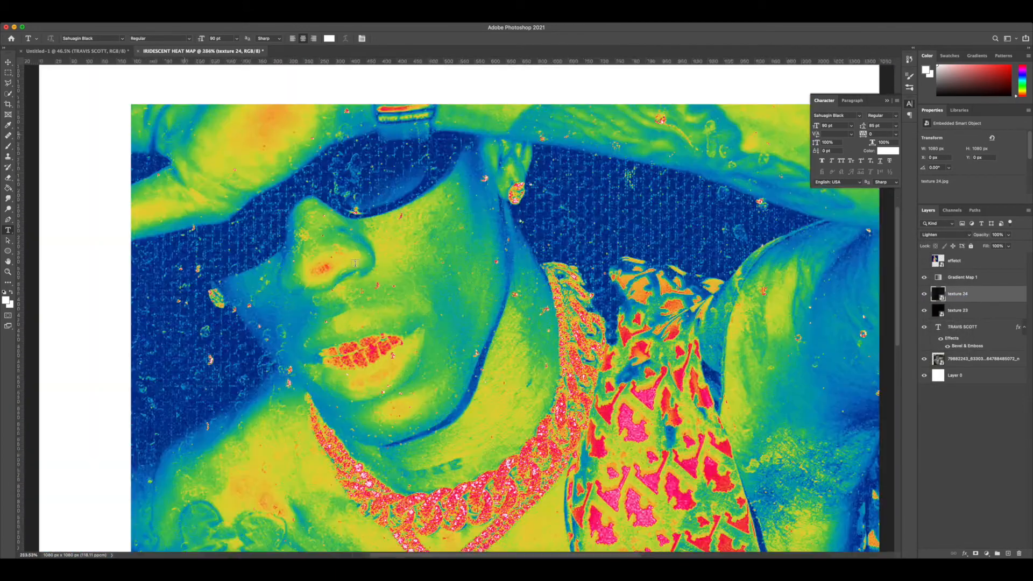
scroll(355, 264, "down", 4)
left_click(958, 310)
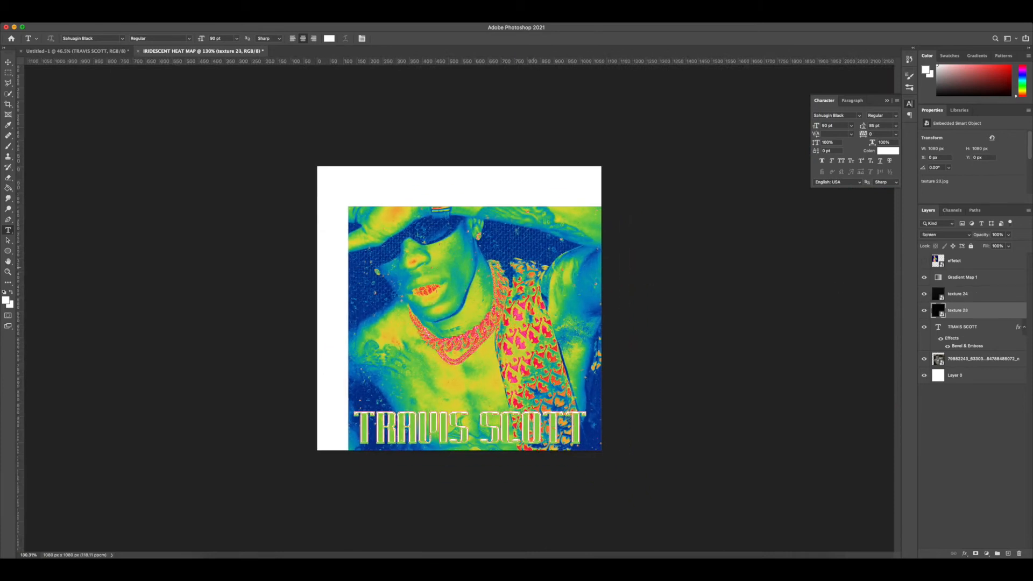
scroll(891, 308, "up", 5)
scroll(891, 308, "up", 4)
left_click(991, 297)
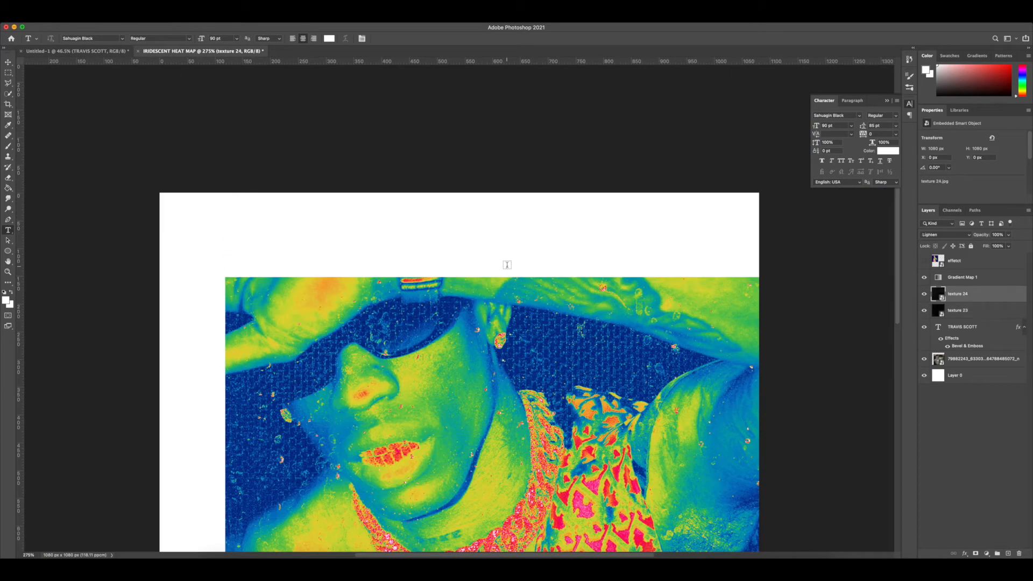
scroll(484, 263, "down", 3)
scroll(483, 264, "up", 2)
Step: Preview other blend modes on texture 24, keep Lighten, and check the texture over the portrait
left_click(953, 238)
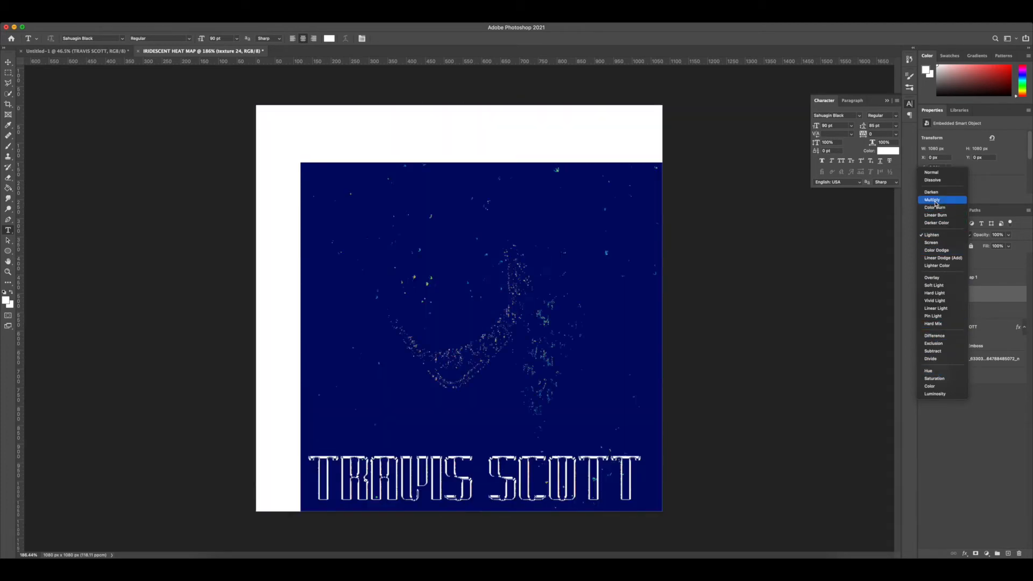
left_click(932, 235)
scroll(478, 263, "up", 5)
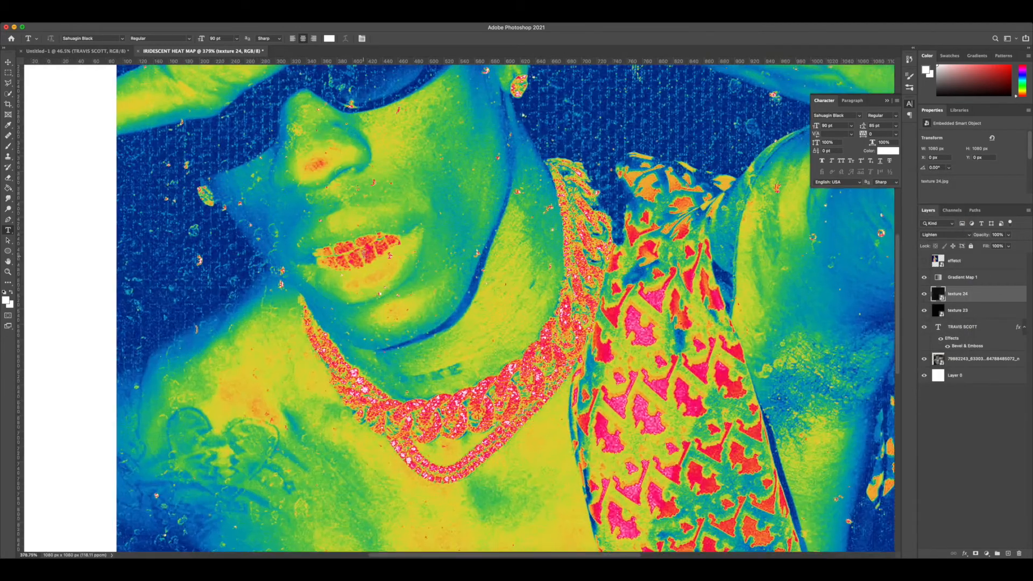
scroll(362, 253, "down", 8)
scroll(321, 334, "up", 5)
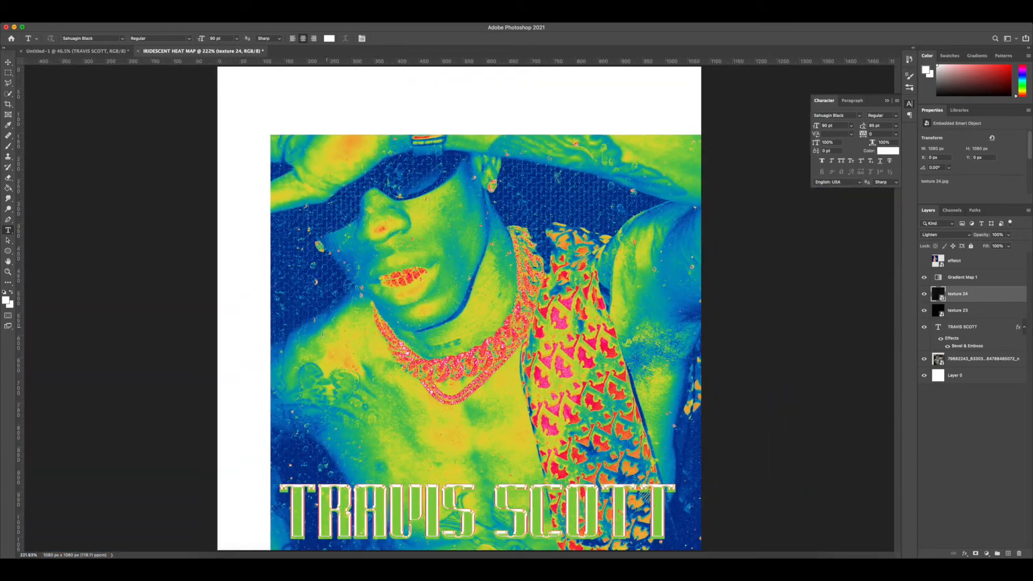
scroll(322, 334, "down", 2)
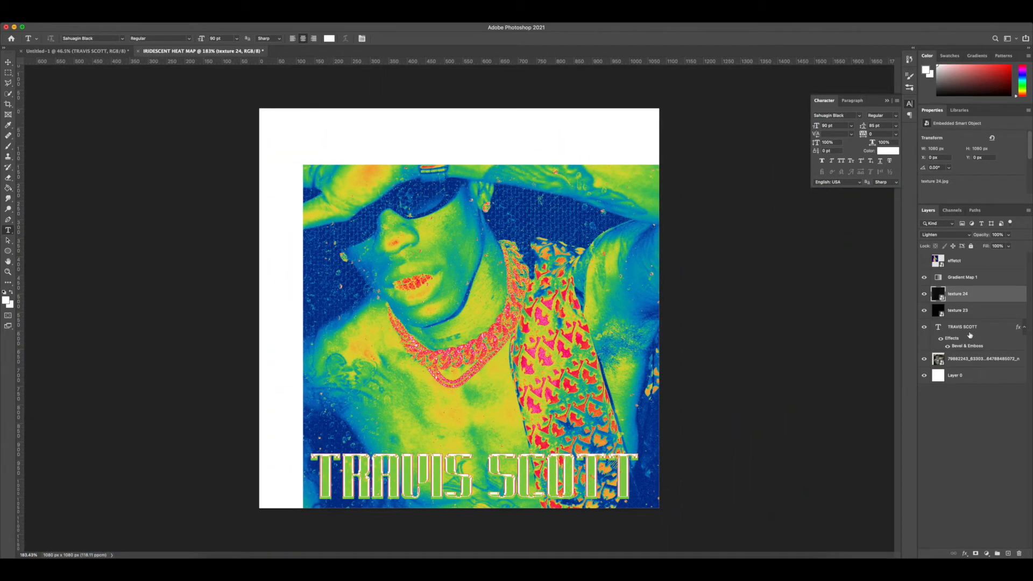
Step: Move the "TRAVIS SCOTT" title into the white strip above the photo, at about X 118 px and Y 10 px
left_click(967, 334)
key("ctrl+t")
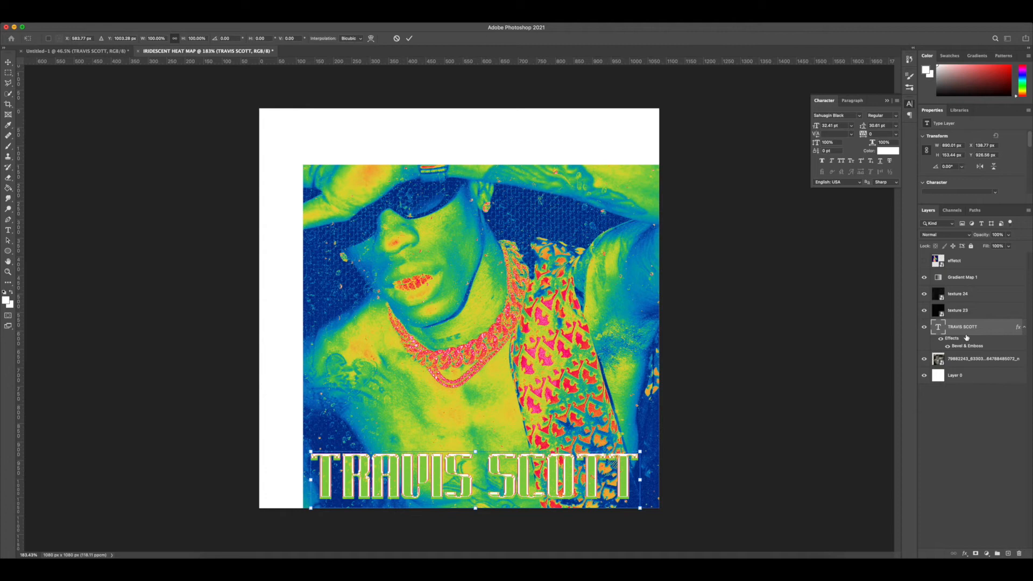
left_click_drag(482, 456, 453, 133)
left_click(409, 38)
key("ctrl+plus")
scroll(380, 320, "down", 6)
scroll(476, 412, "up", 2)
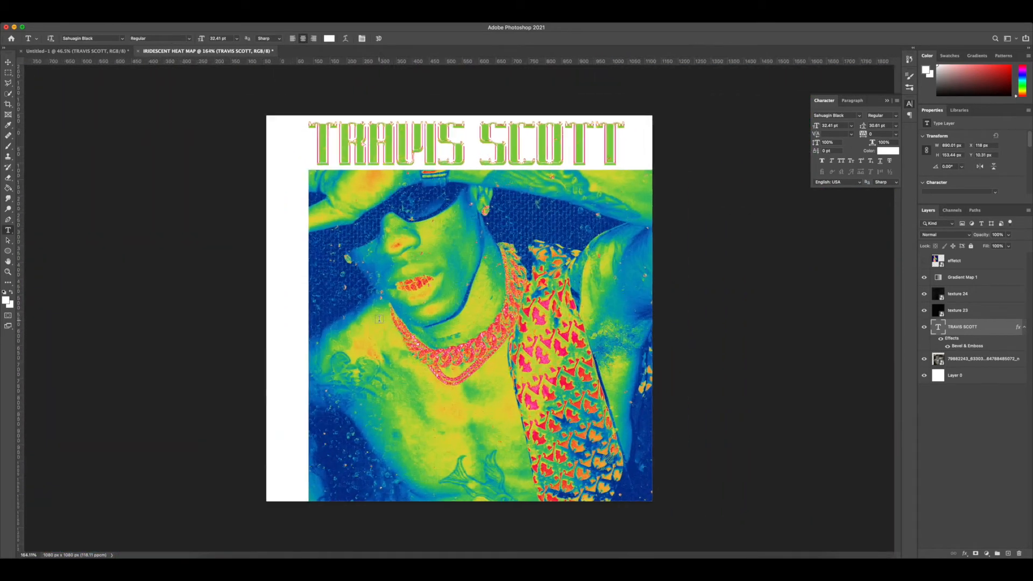
Step: Add a white text layer reading "HEAT MAP" above the "TRAVIS SCOTT" layer
left_click(419, 410)
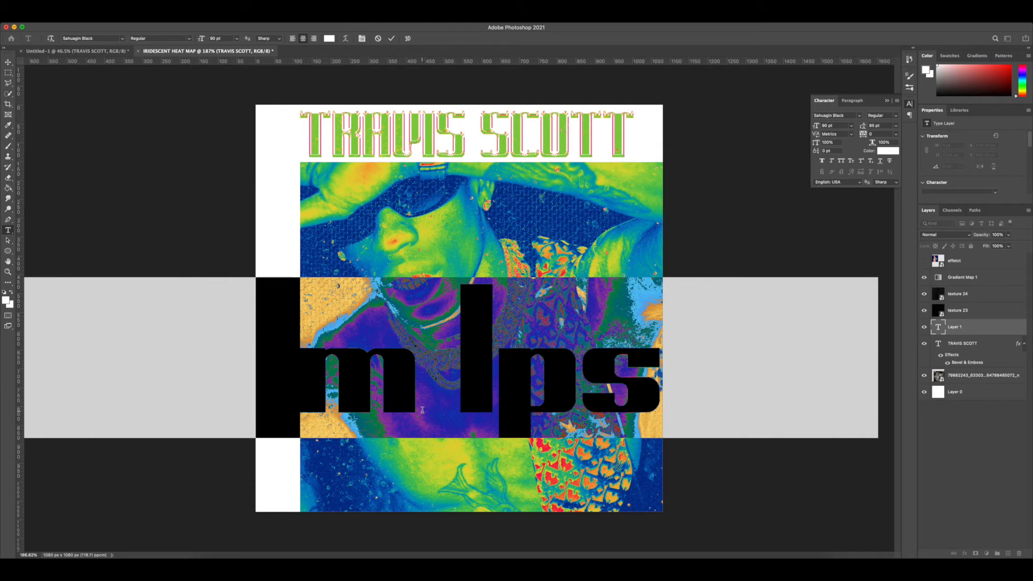
type("HEAT MAP")
left_click(977, 329)
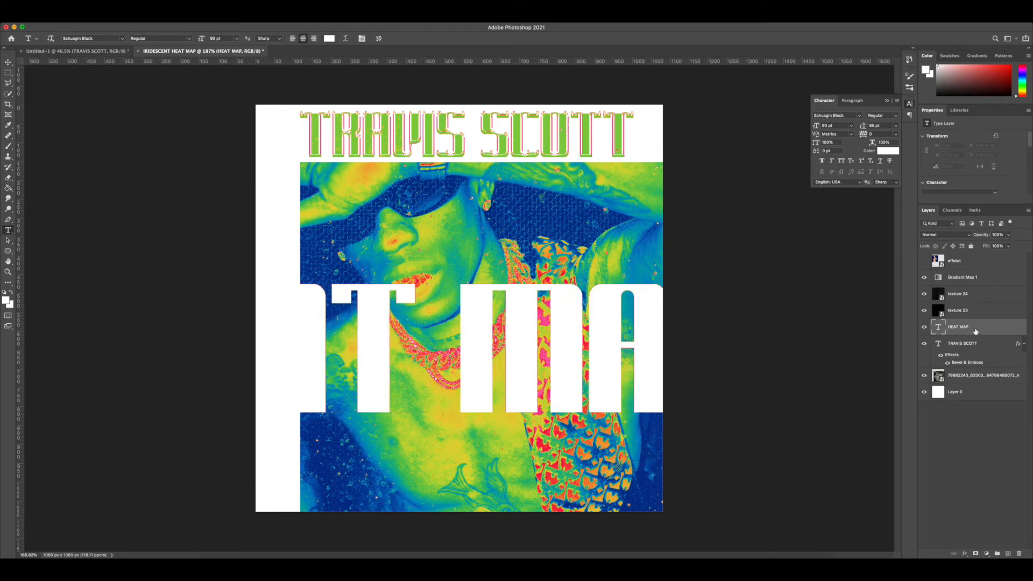
Step: Rotate the "HEAT MAP" text 90° clockwise, scale it to about 34%, and position it in the white strip along the photo's left edge
key("ctrl+t")
left_click_drag(81, 277, 462, 368)
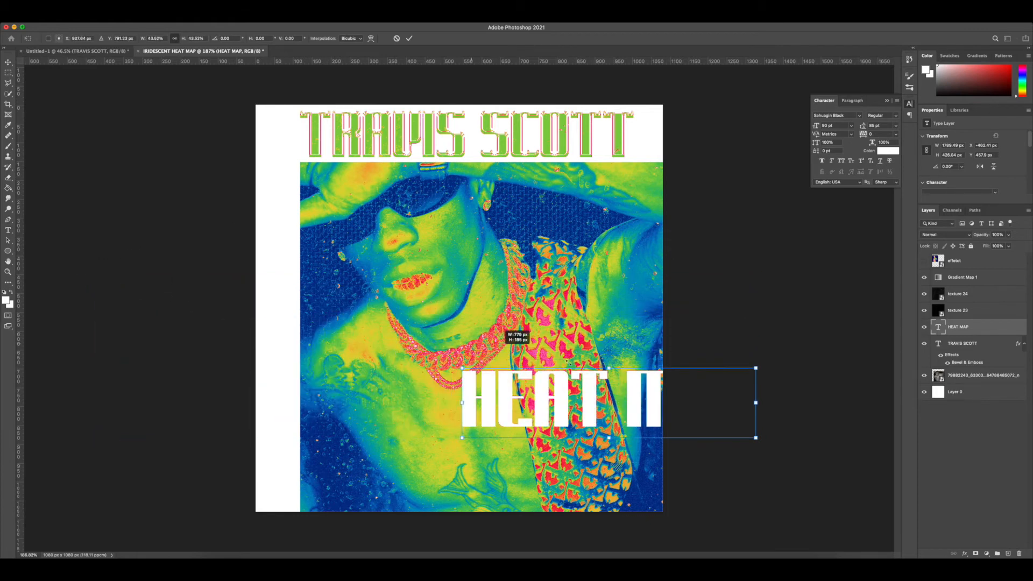
left_click_drag(600, 377, 417, 393)
right_click(495, 381)
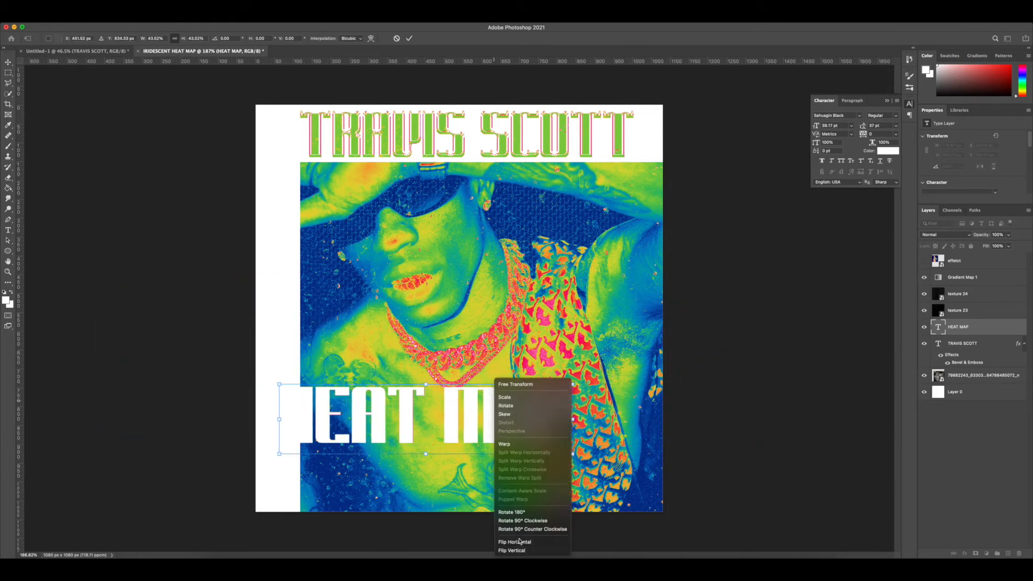
left_click(525, 520)
left_click_drag(432, 362, 285, 287)
left_click_drag(316, 333, 302, 332)
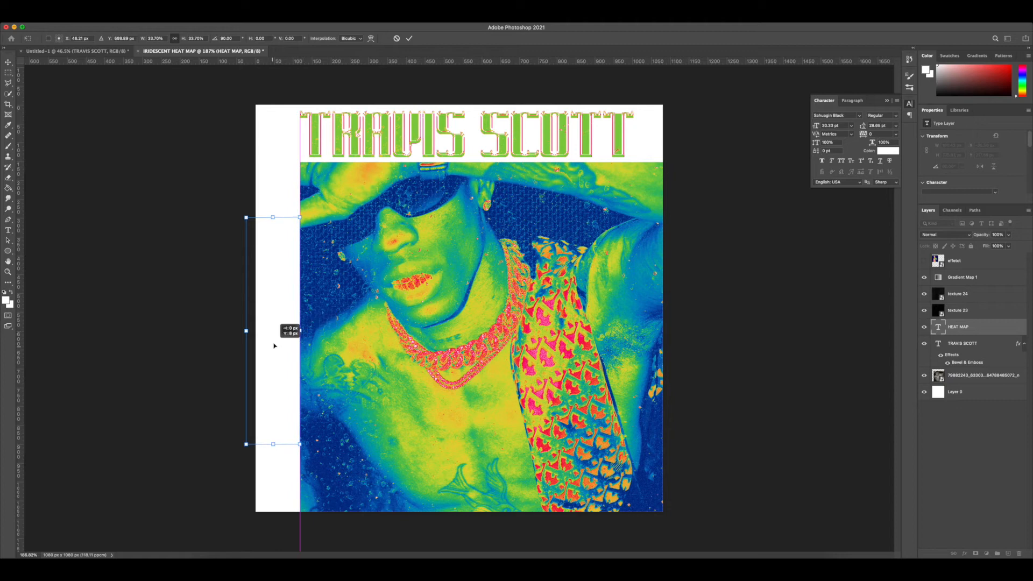
key("Return")
key("t")
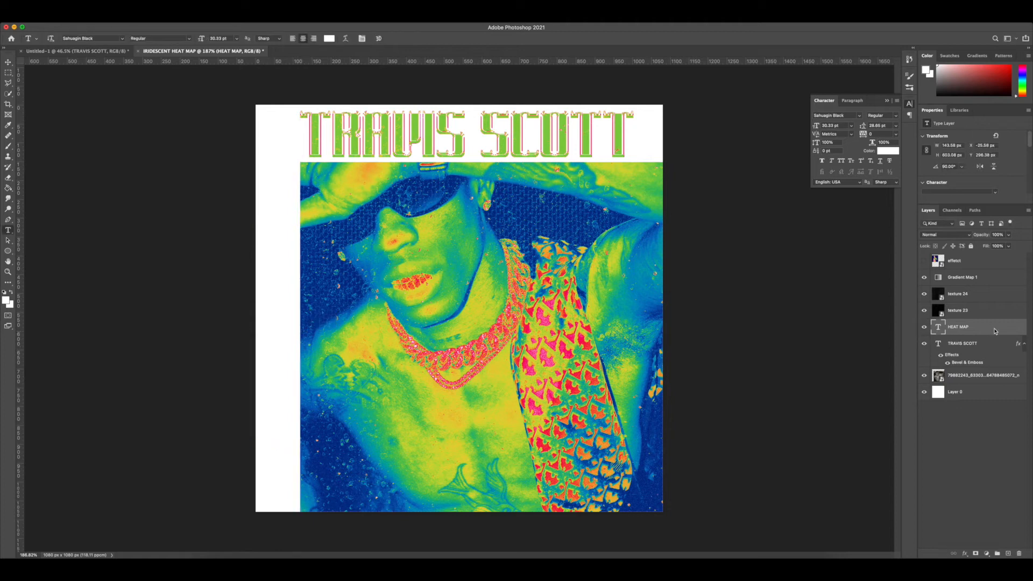
Step: Apply a Bevel & Emboss effect to the "HEAT MAP" text and check the artwork
right_click(994, 331)
left_click(926, 131)
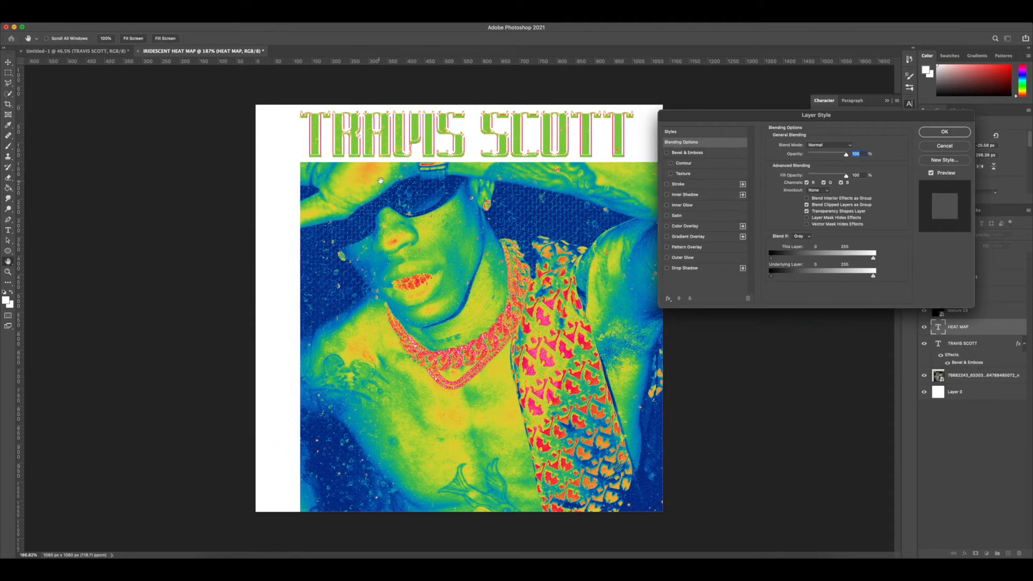
left_click(667, 153)
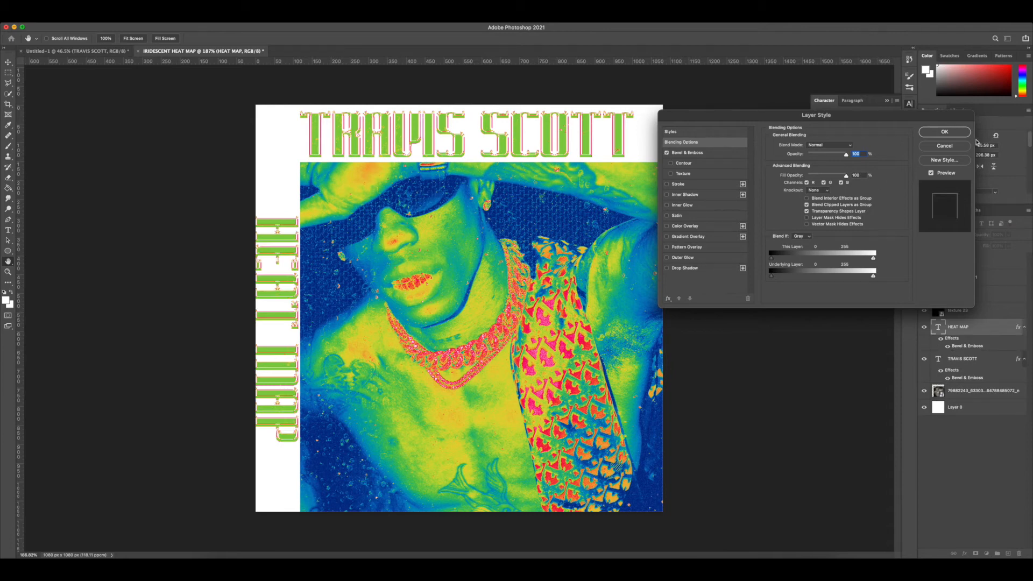
left_click(945, 132)
scroll(272, 272, "up", 5)
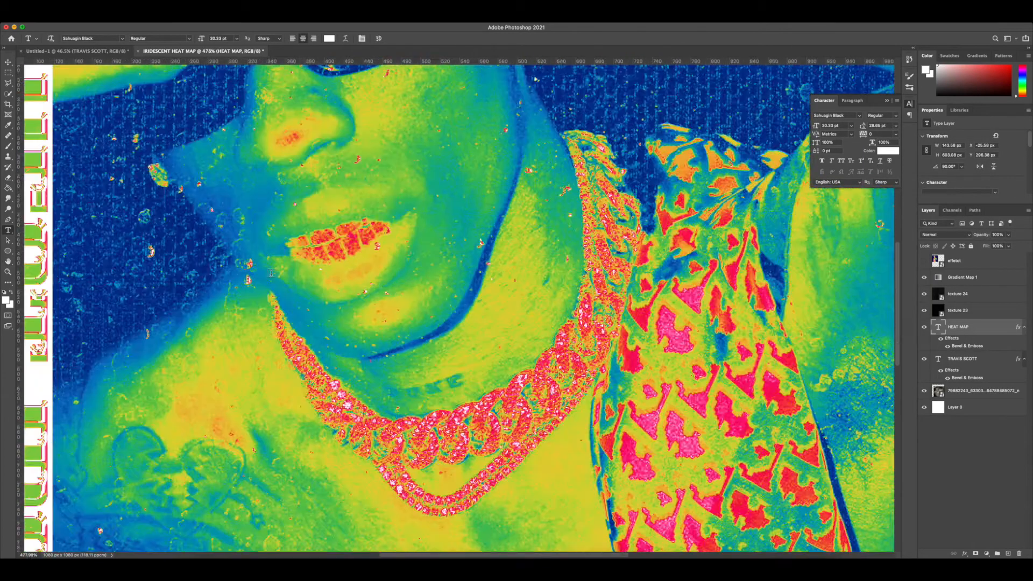
scroll(271, 272, "down", 8)
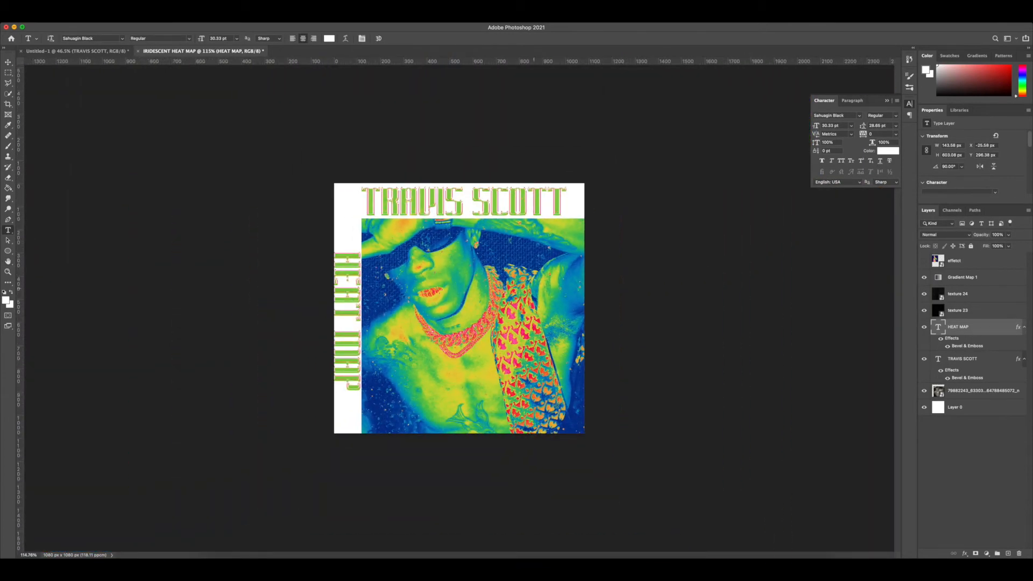
scroll(451, 305, "up", 10)
scroll(457, 305, "down", 10)
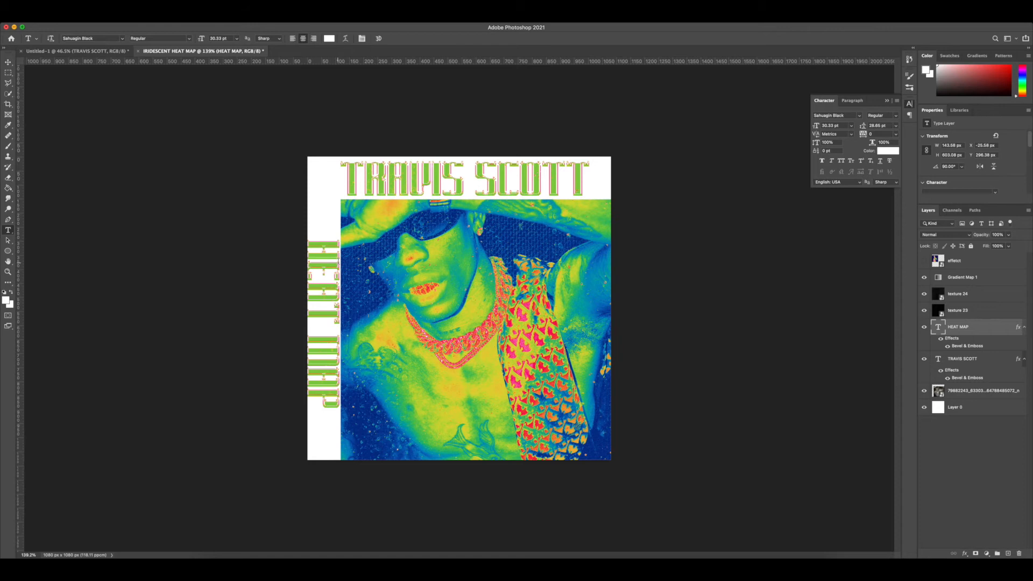
Step: Place PA SYMBOL 1.png from the Desktop folder DESIGN TOOL KIT/Pack by mail/MISC. ASSETS above the Gradient Map 1 layer
left_click(958, 278)
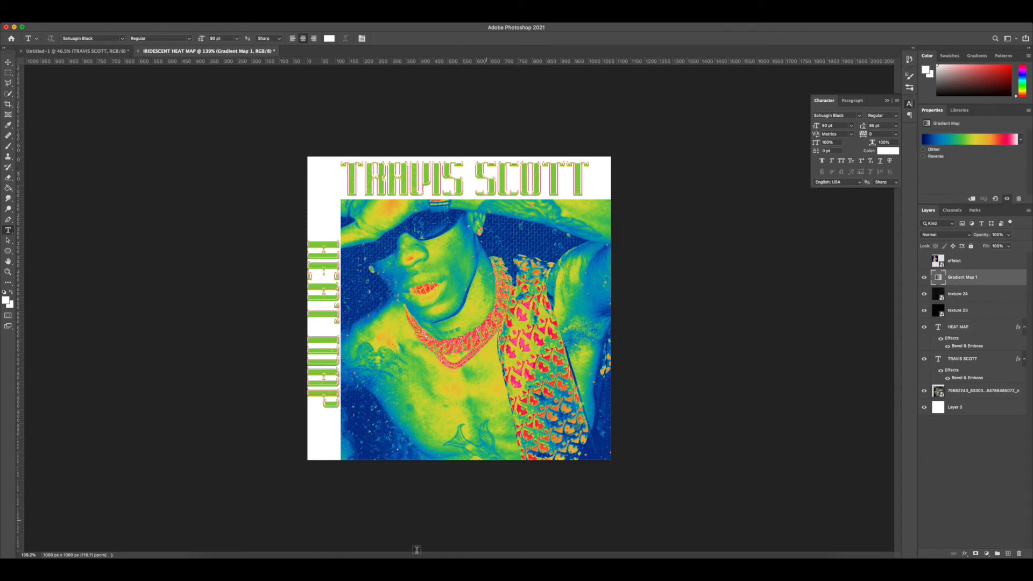
left_click(215, 565)
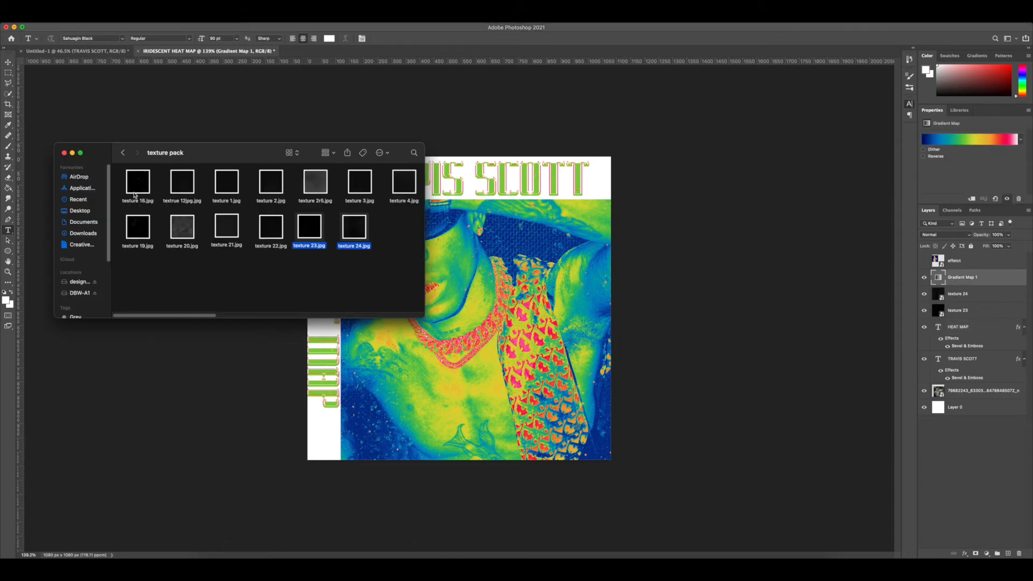
left_click(81, 212)
double_click(173, 210)
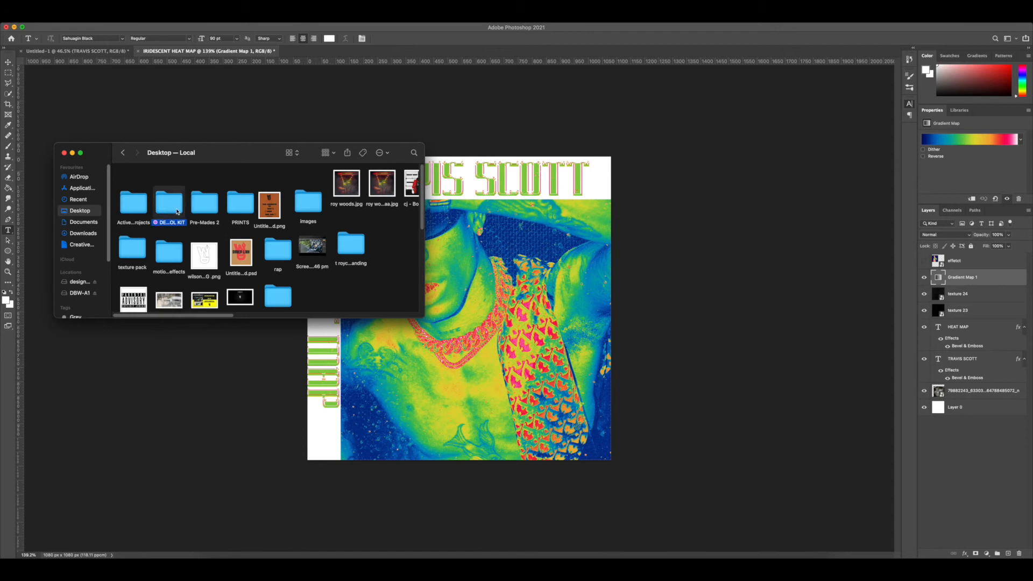
scroll(253, 230, "down", 2)
scroll(253, 231, "down", 1)
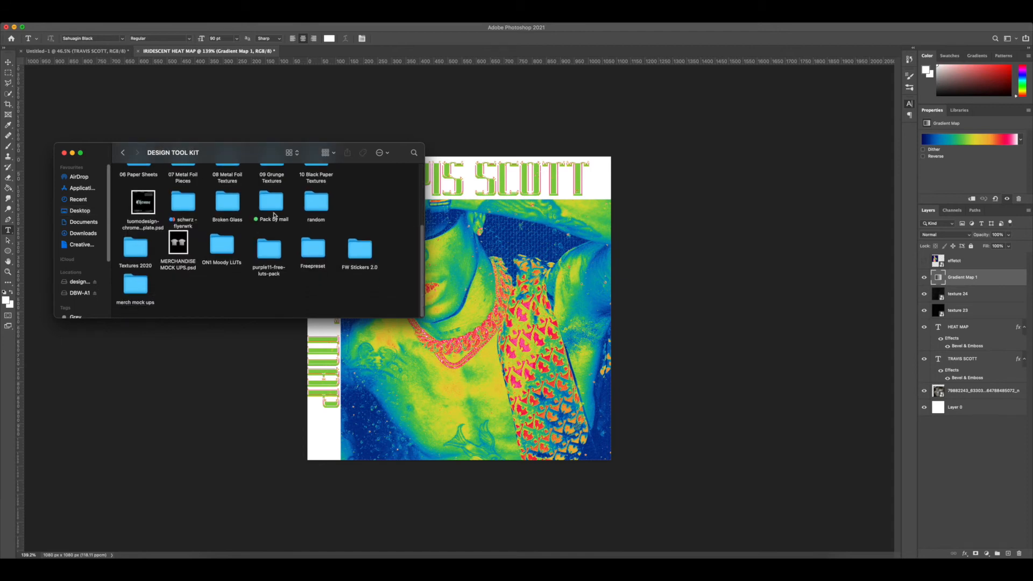
double_click(272, 203)
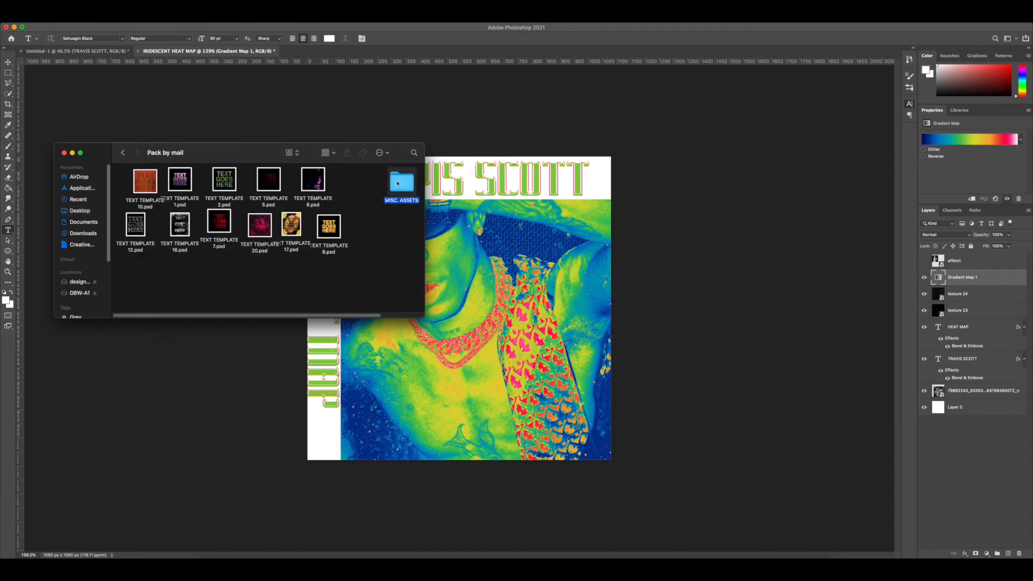
double_click(400, 183)
left_click_drag(182, 230, 387, 359)
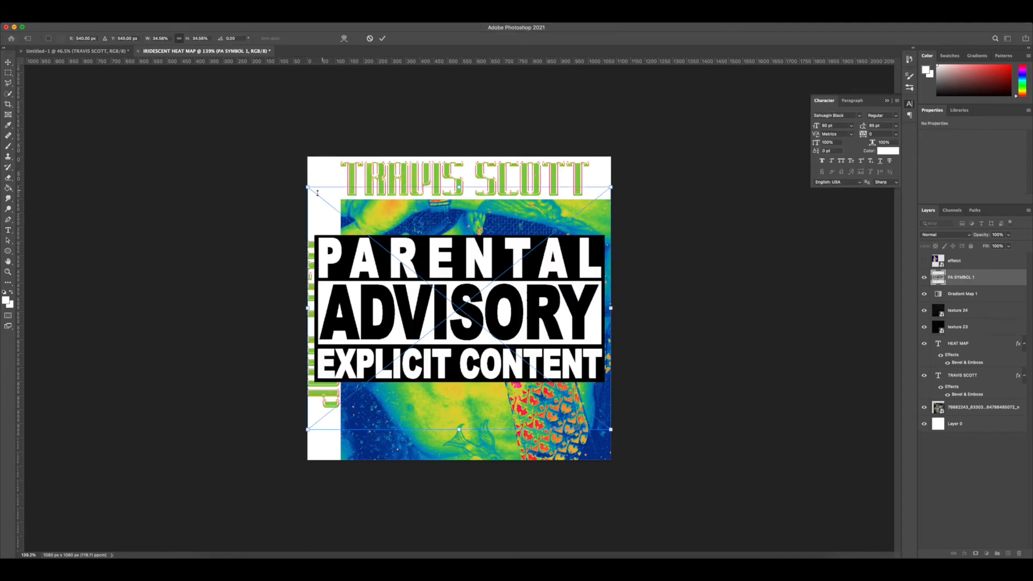
Step: Scale the parental advisory label to about 4.9% and position it in the photo's lower-right corner, at about X 980 px and Y 1018 px
left_click_drag(308, 188, 595, 337)
left_click_drag(587, 411, 565, 426)
key("Return")
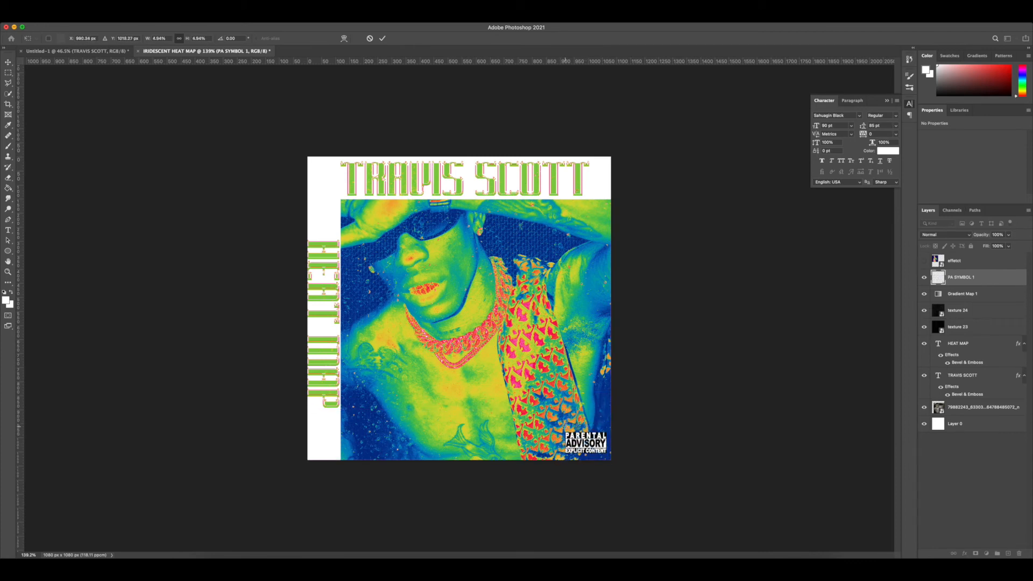
Step: Set the PA SYMBOL 1 layer's blend mode to Linear Dodge (Add) and check the label on the artwork
left_click(954, 236)
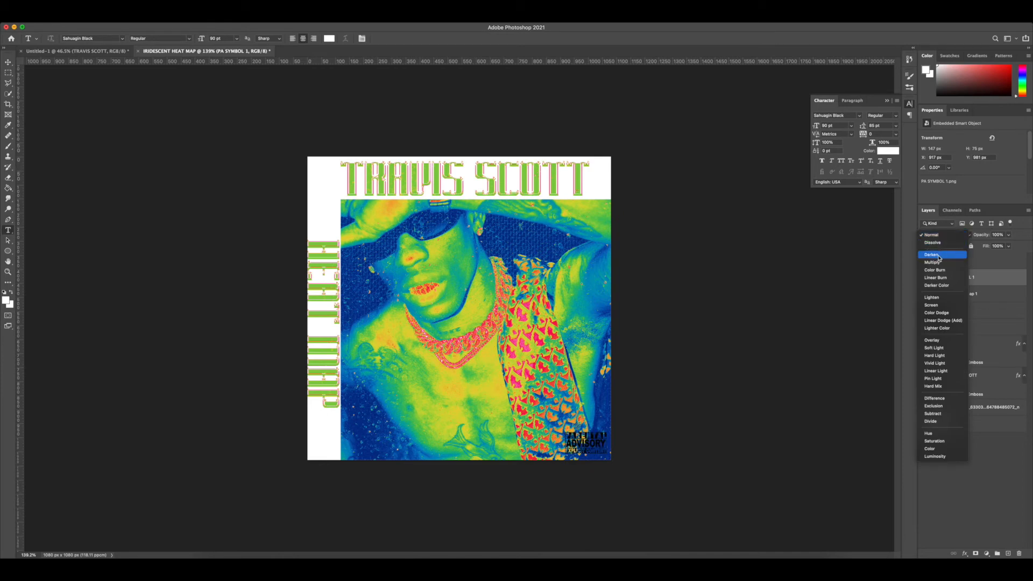
left_click(933, 321)
scroll(969, 245, "up", 2)
scroll(968, 245, "down", 3)
scroll(981, 250, "up", 2)
Step: Briefly show the hidden heat-map reference image for comparison, and examine the artwork's colours and texture up close with Gradient Map 1 selected
left_click(925, 261)
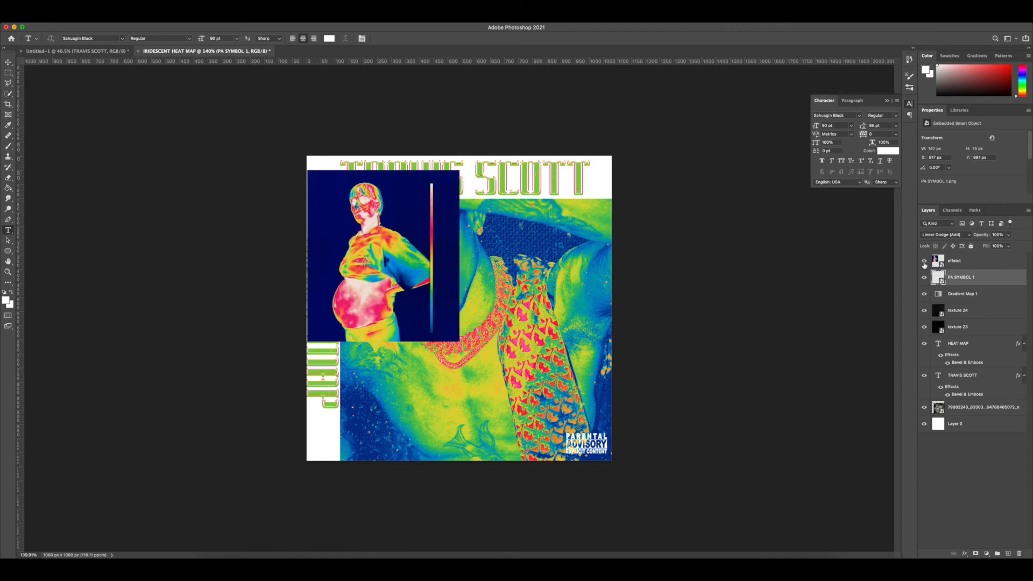
left_click(969, 295)
left_click(925, 263)
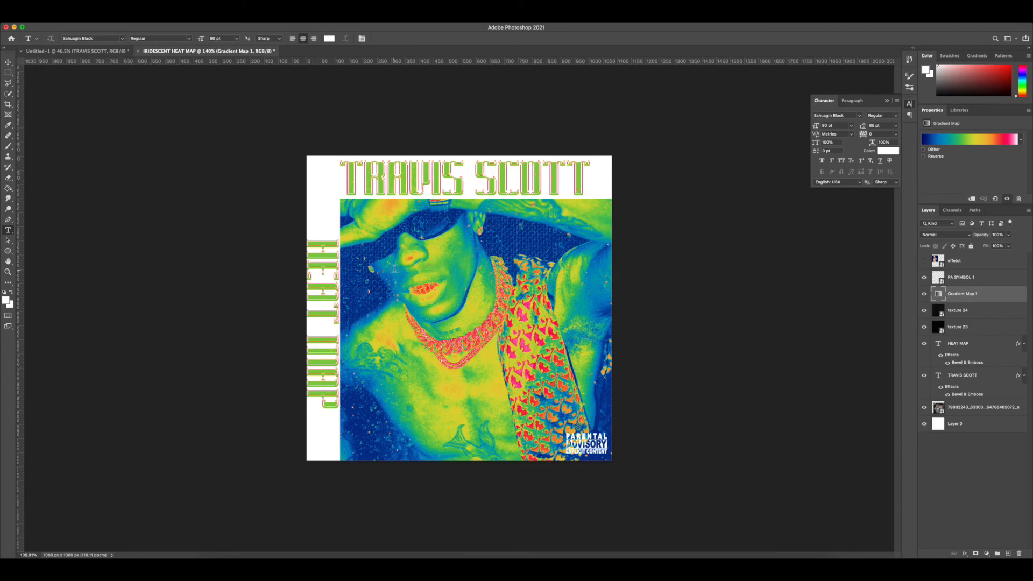
scroll(394, 267, "up", 5)
scroll(394, 268, "down", 6)
scroll(394, 268, "up", 6)
scroll(397, 267, "down", 6)
scroll(397, 268, "up", 8)
scroll(395, 267, "down", 1)
scroll(394, 268, "down", 3)
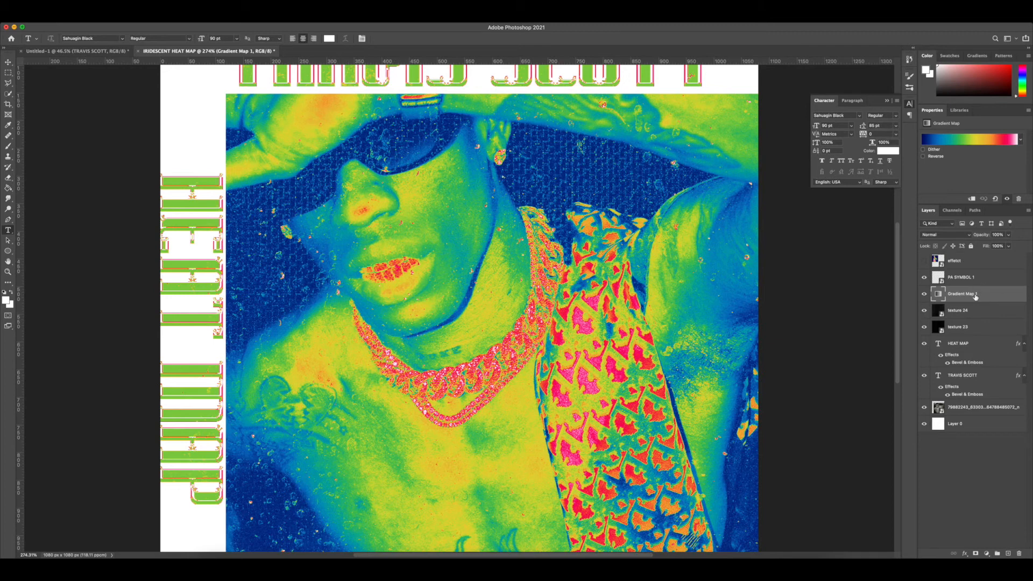
Step: Try reversing the gradient map's colours, examine the cover, and turn the reversal off again
left_click(923, 156)
scroll(473, 302, "up", 5)
scroll(474, 301, "down", 4)
scroll(474, 316, "down", 5)
scroll(473, 317, "up", 3)
left_click(923, 157)
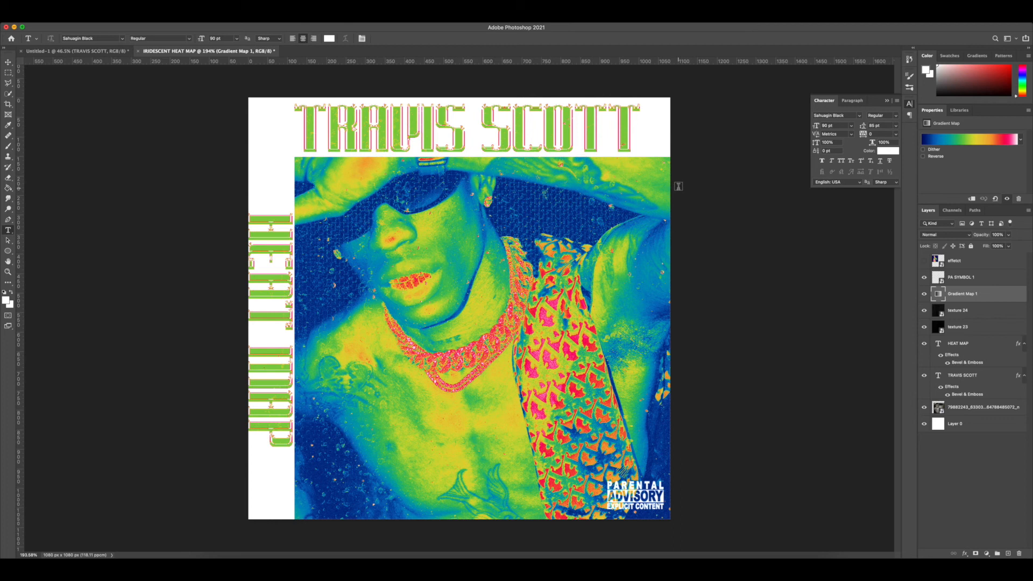
scroll(449, 279, "down", 1)
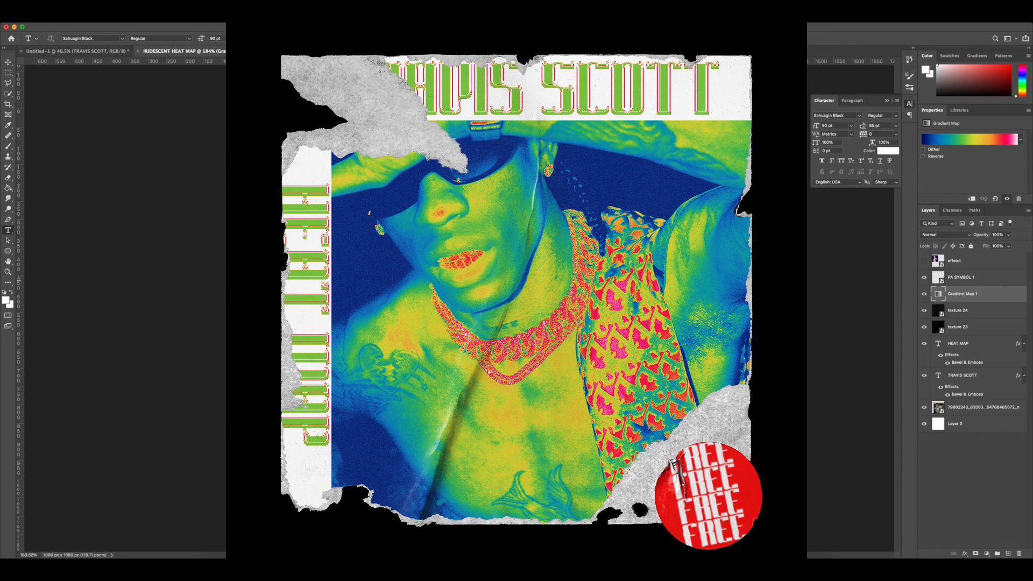
scroll(516, 281, "up", 10)
scroll(516, 281, "down", 10)
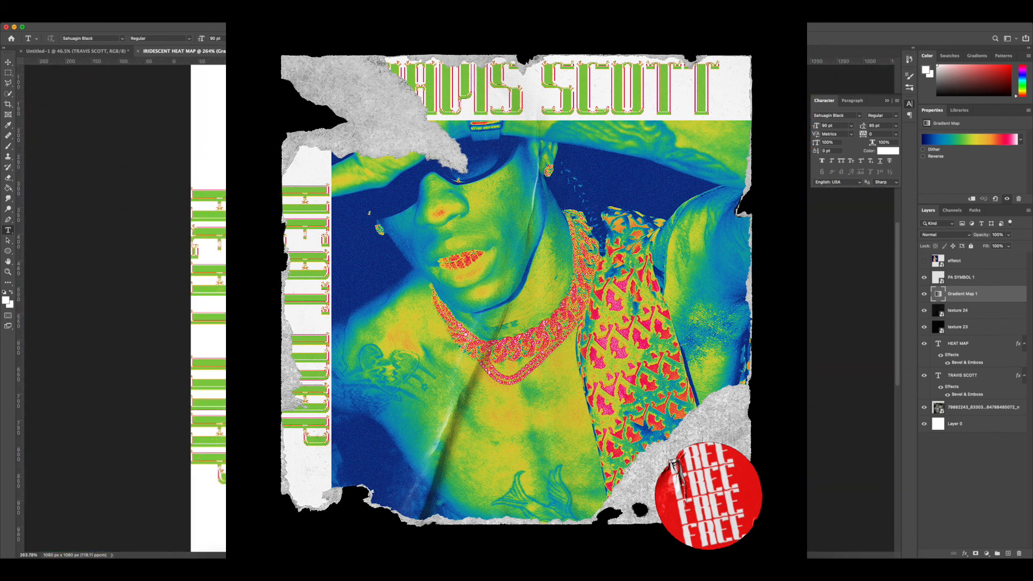